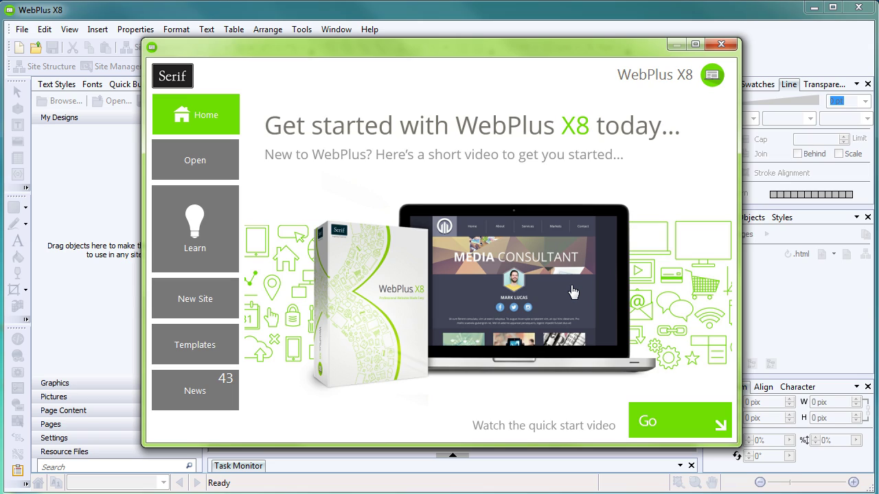
Step: Advance the welcome carousel to the hosting slide, visit serif.com/hosting in Chrome, then close Chrome
click(718, 267)
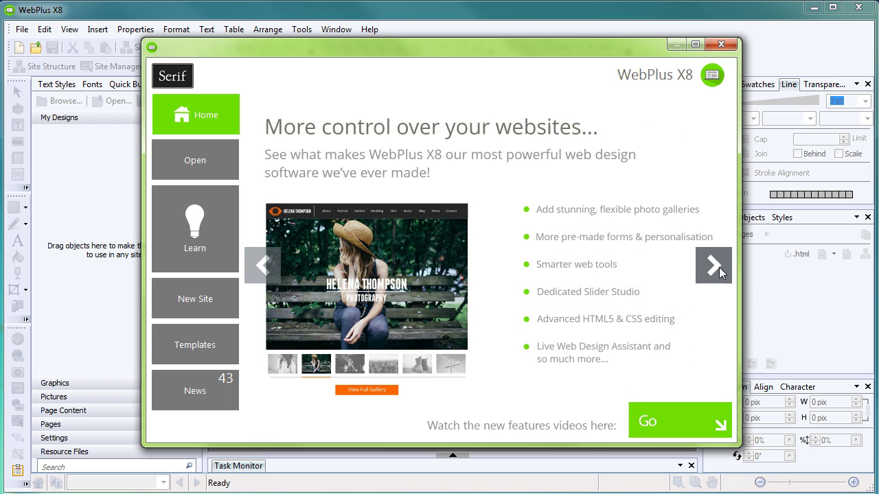
click(718, 268)
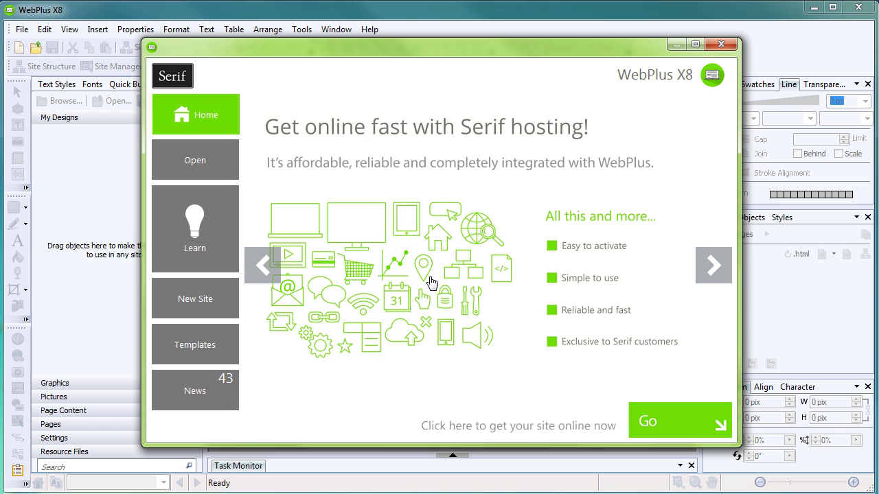
click(673, 429)
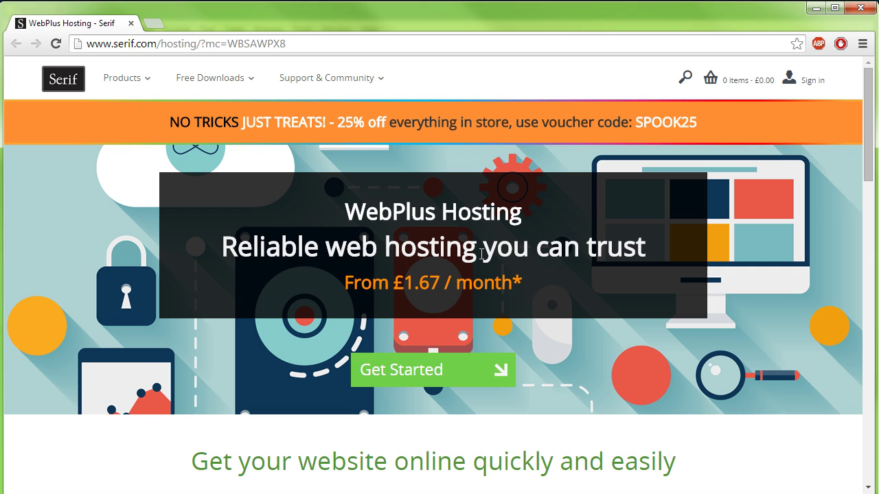
key(alt+F4)
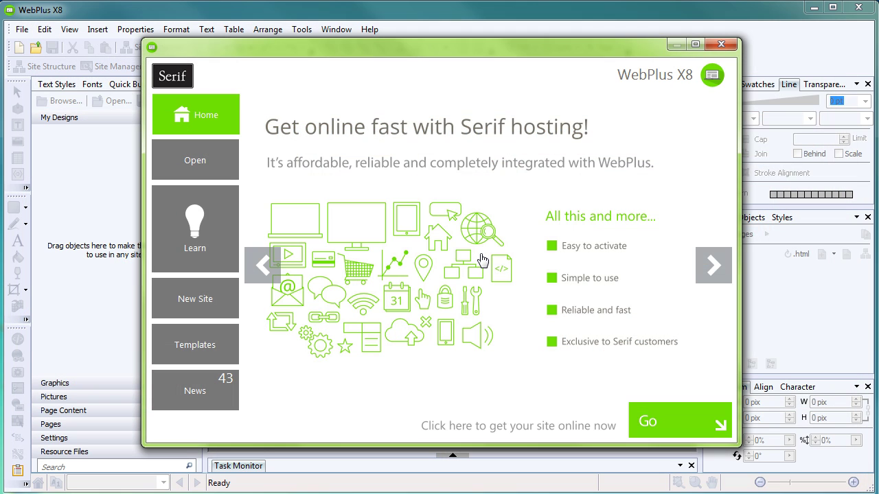
Step: Choose the Level template under Templates > Theme Layouts > Desktop Websites
mouse_move(481, 259)
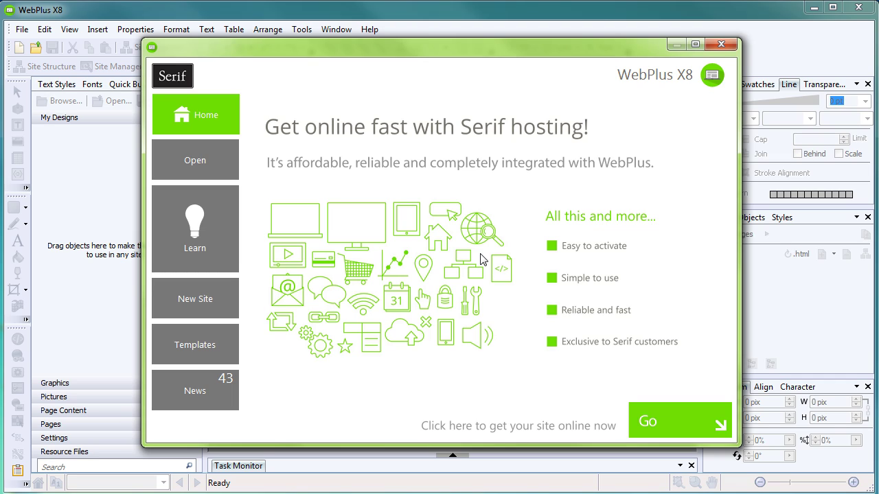
click(197, 344)
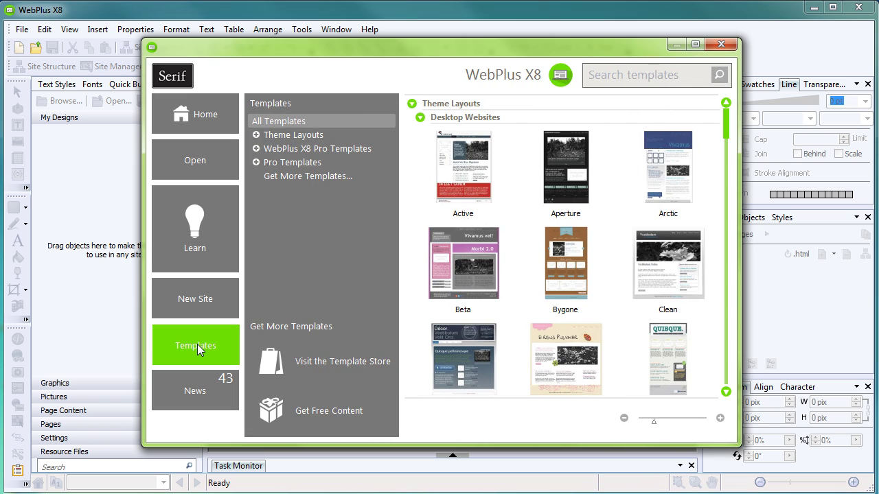
click(289, 135)
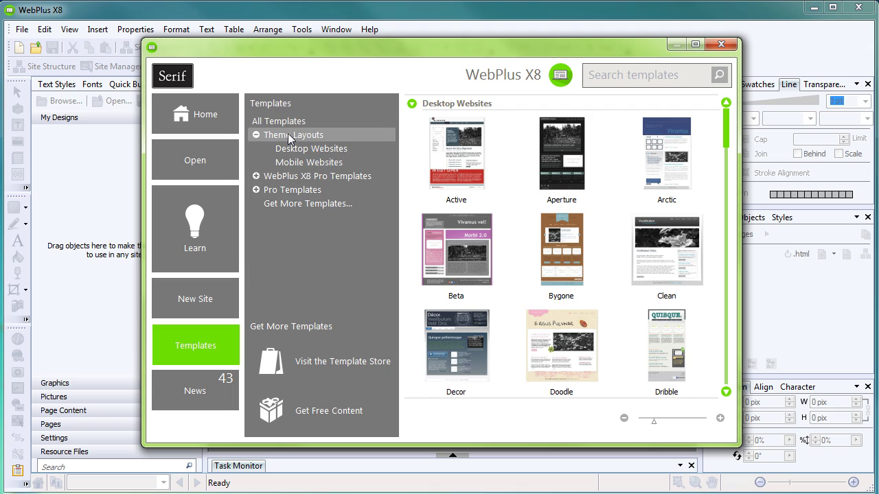
click(327, 150)
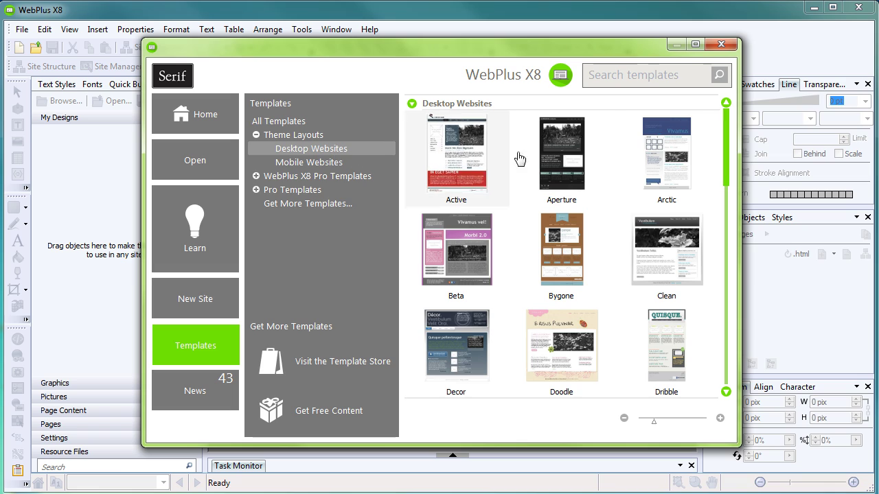
drag(727, 134, 715, 239)
scroll(714, 240, down, 2)
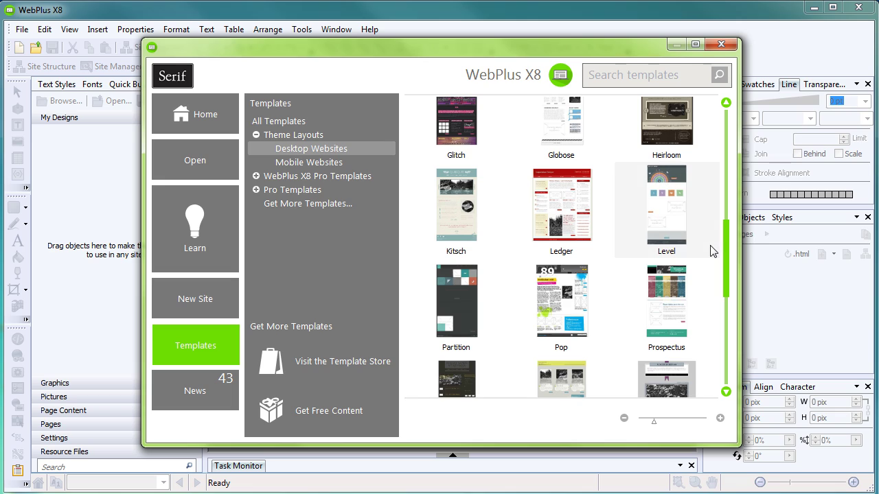
click(677, 211)
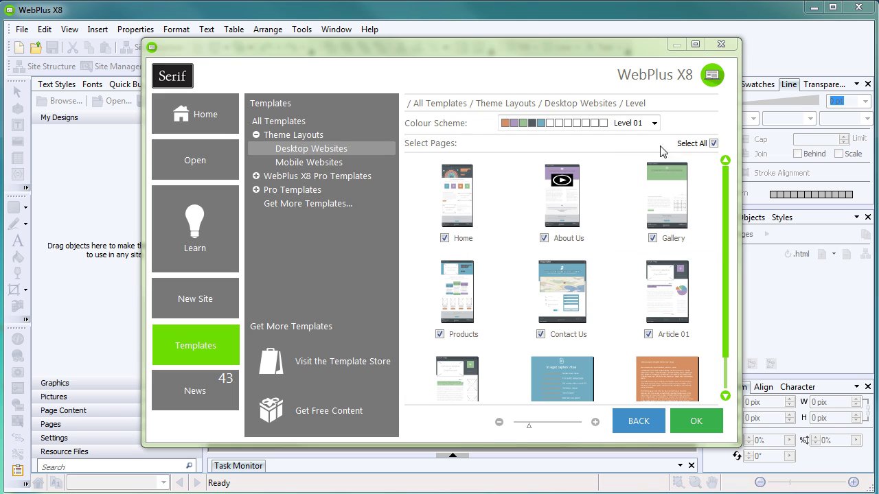
Step: Keep colour scheme Level 01, exclude Article 01, Links and Terms & Conditions, and create the site
click(654, 123)
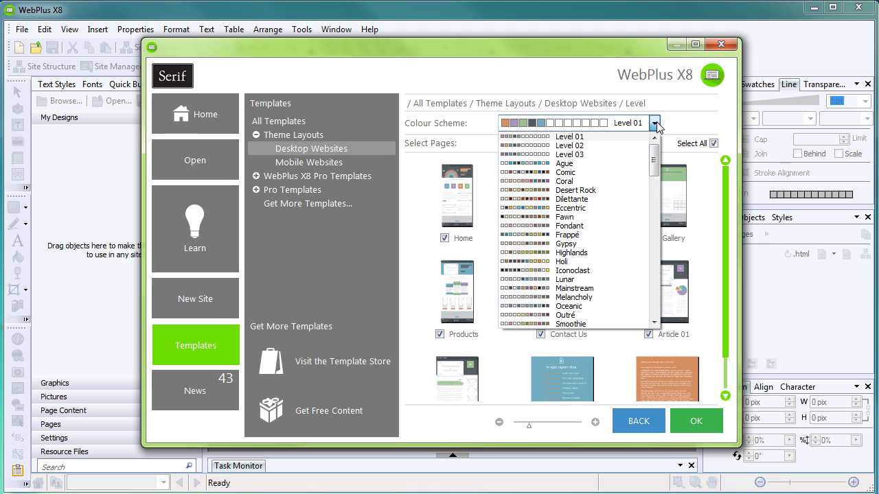
click(655, 124)
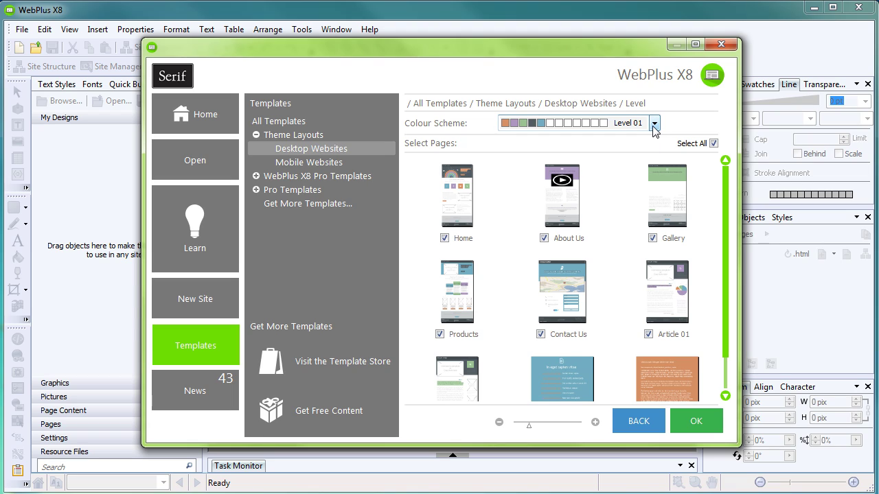
scroll(726, 184, down, 1)
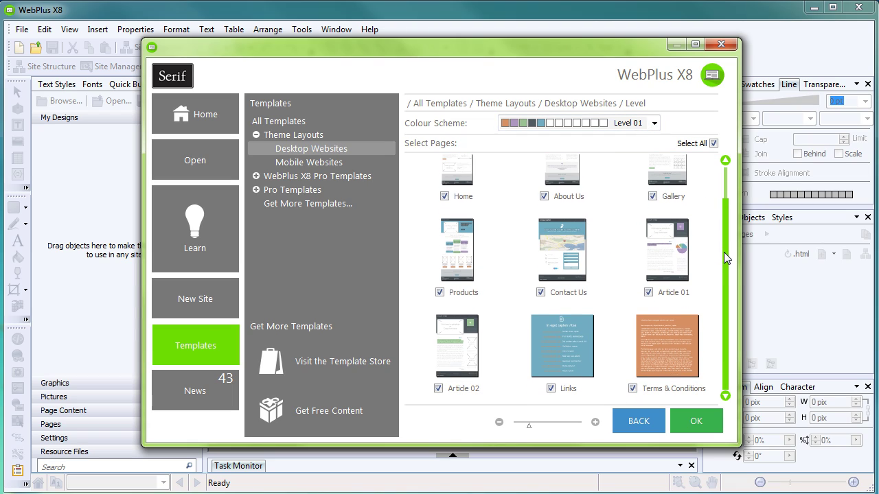
click(648, 293)
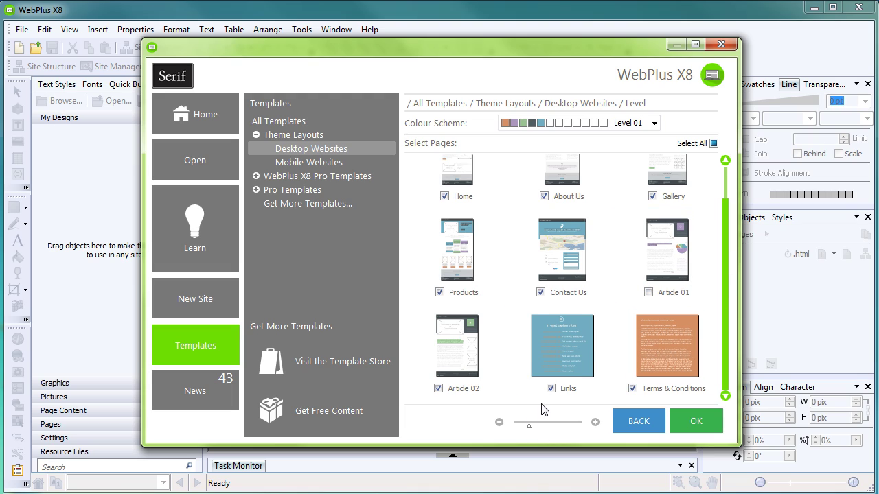
click(550, 389)
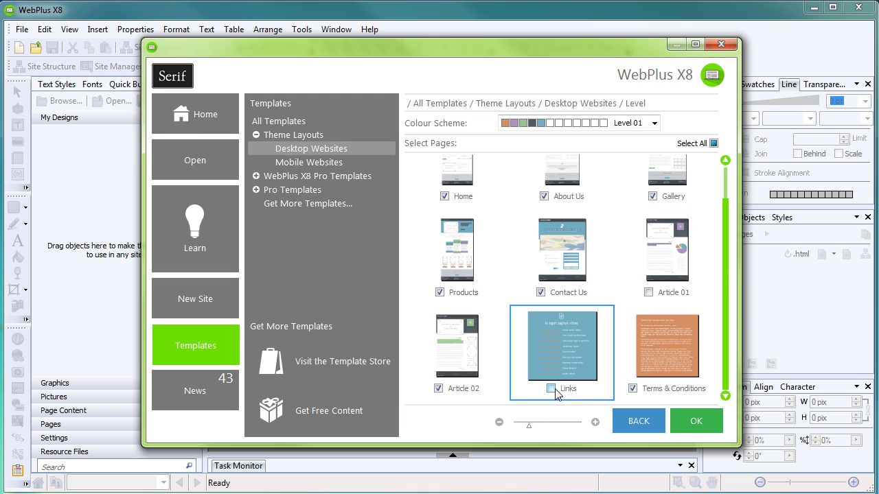
click(632, 389)
click(685, 418)
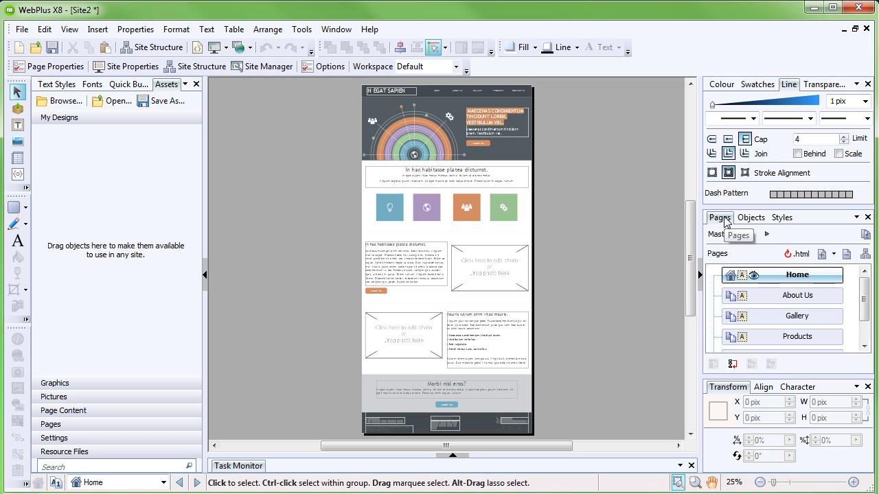
Step: Insert a new blank page named Research after the About Us page
click(794, 300)
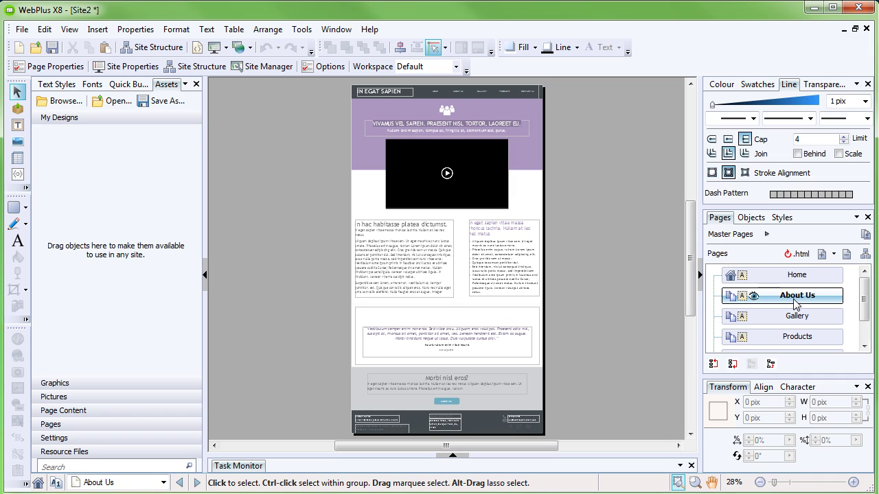
click(833, 254)
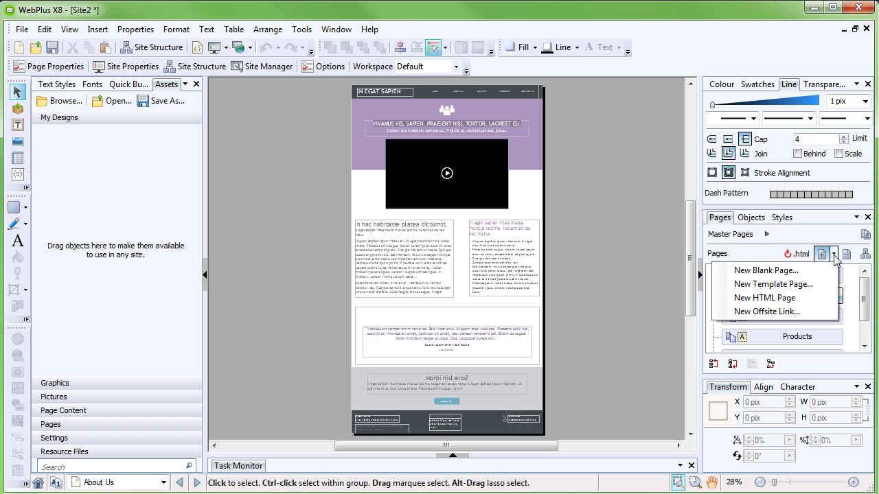
click(779, 274)
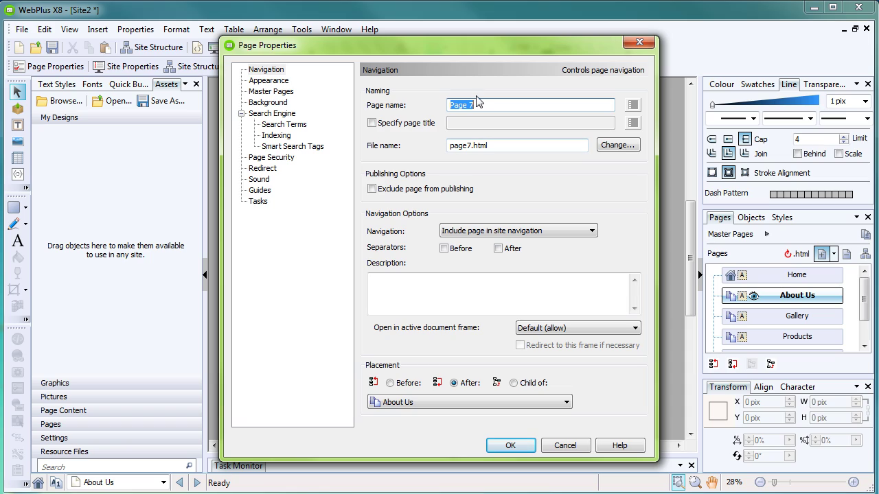
text(Research)
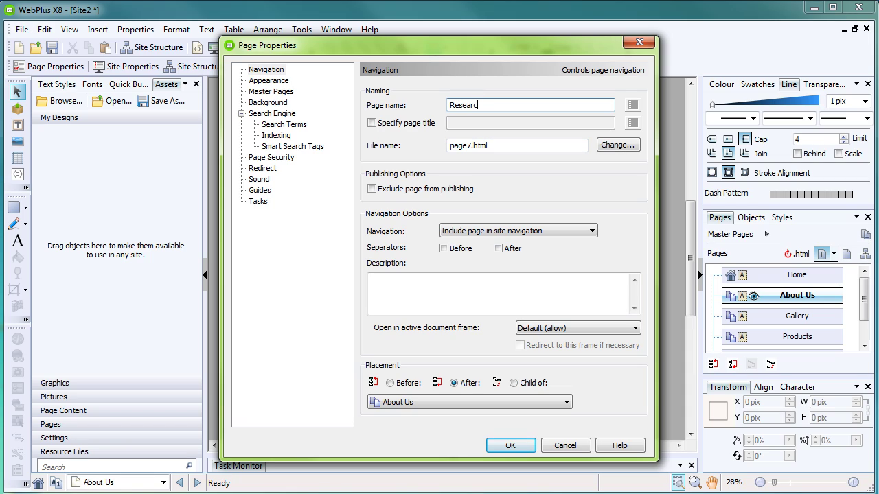
click(510, 445)
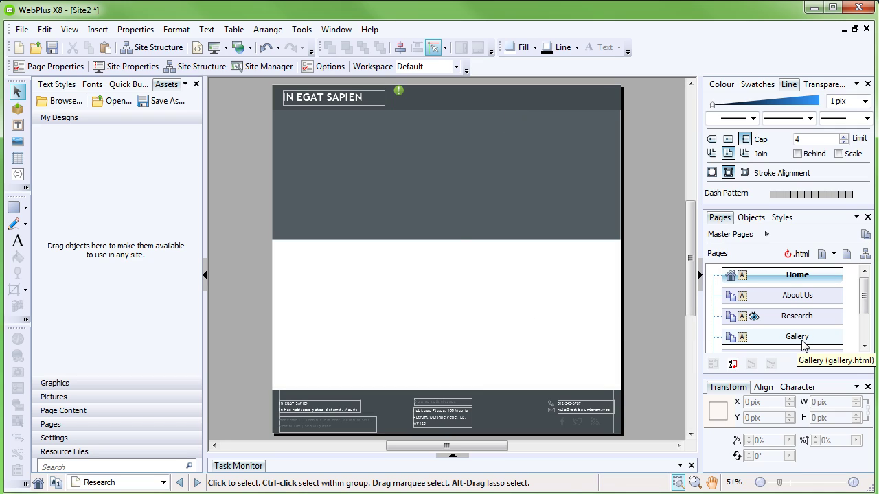
Step: Delete the Gallery page and confirm in the Delete Page dialog
click(797, 337)
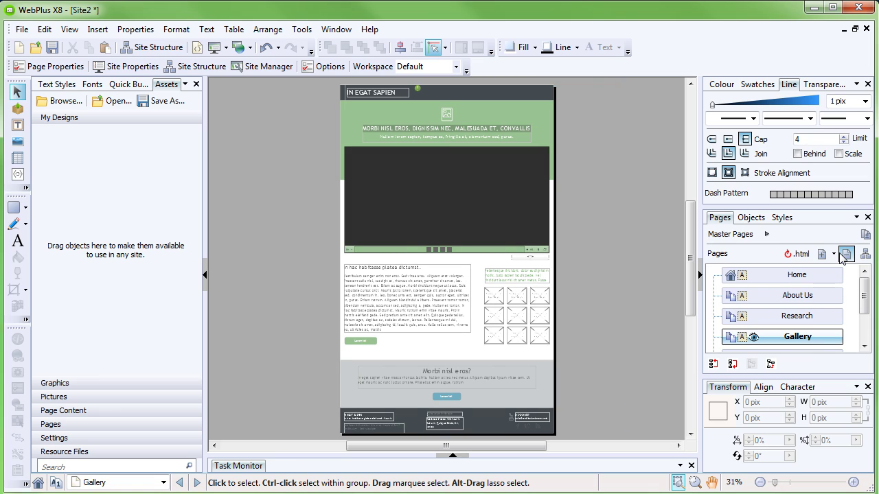
click(846, 254)
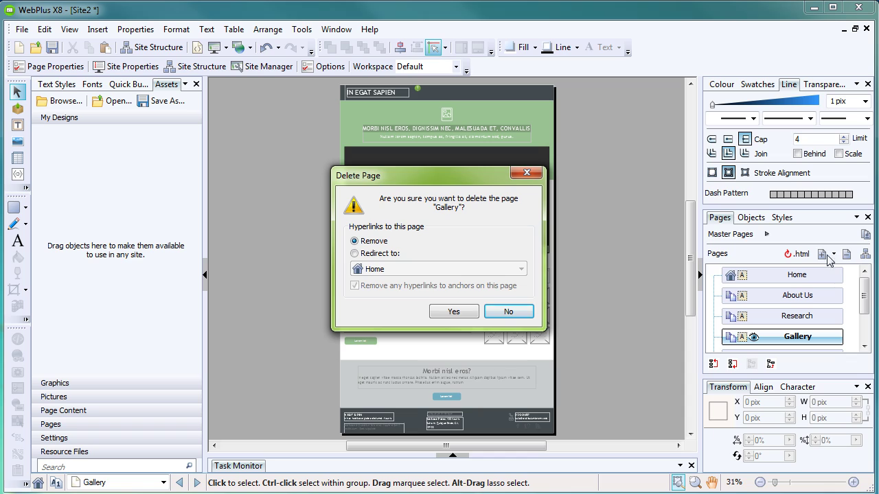
click(454, 312)
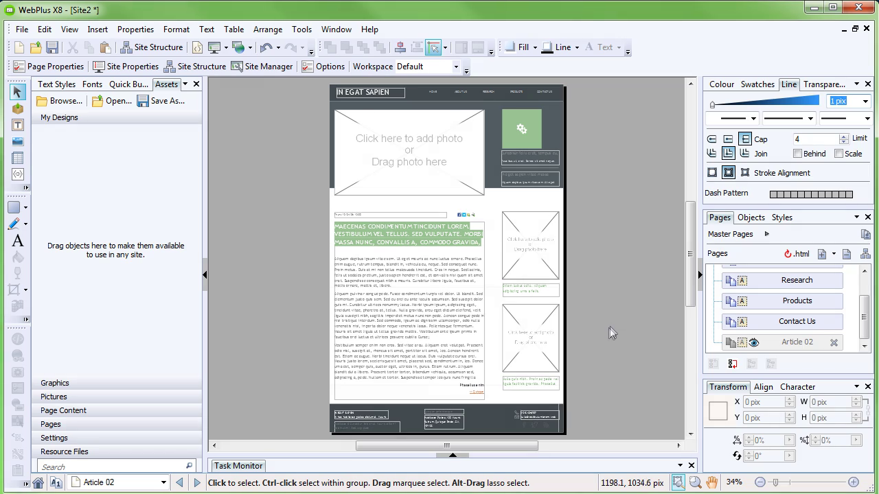
Step: Minimize the Line panel and rename the Products page to Projects in Page Properties
click(857, 83)
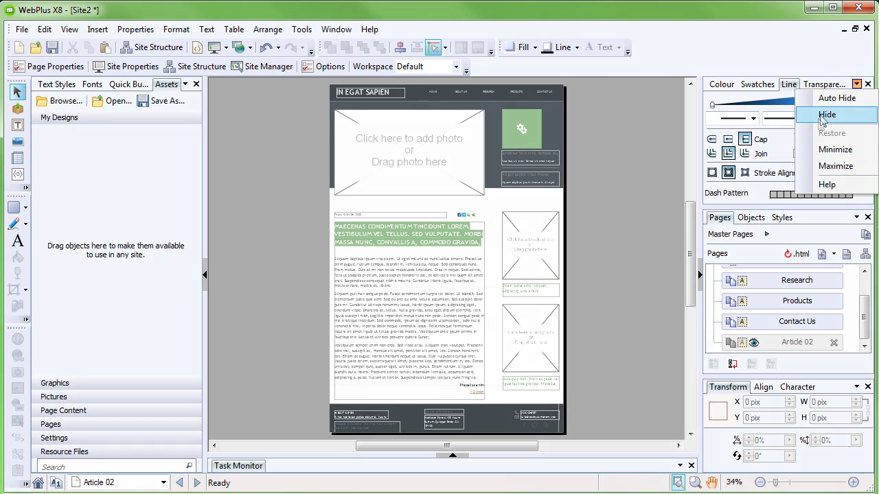
click(828, 150)
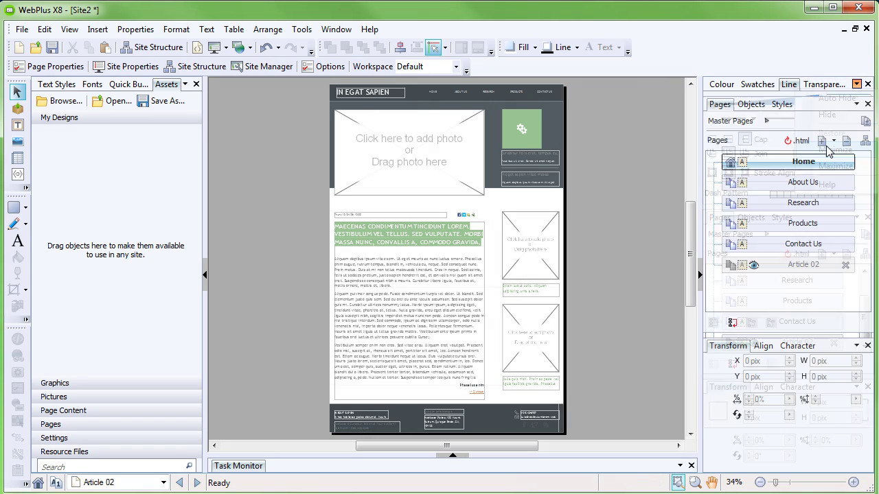
right_click(795, 225)
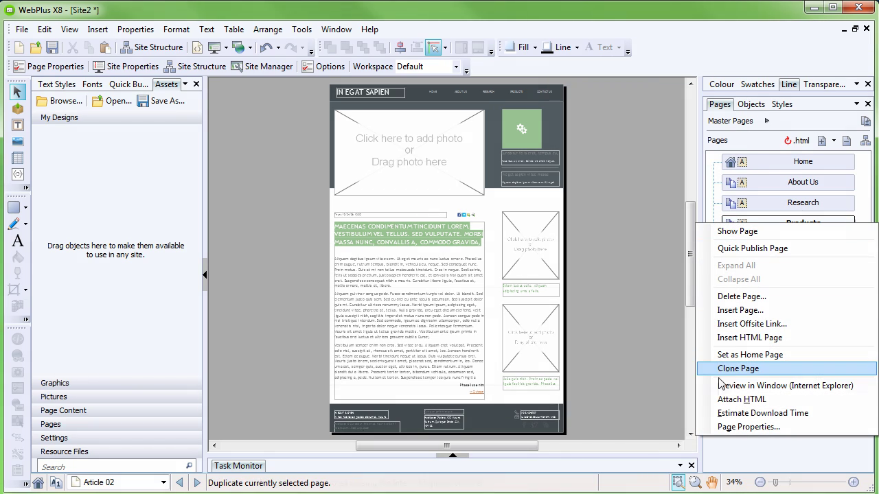
click(732, 427)
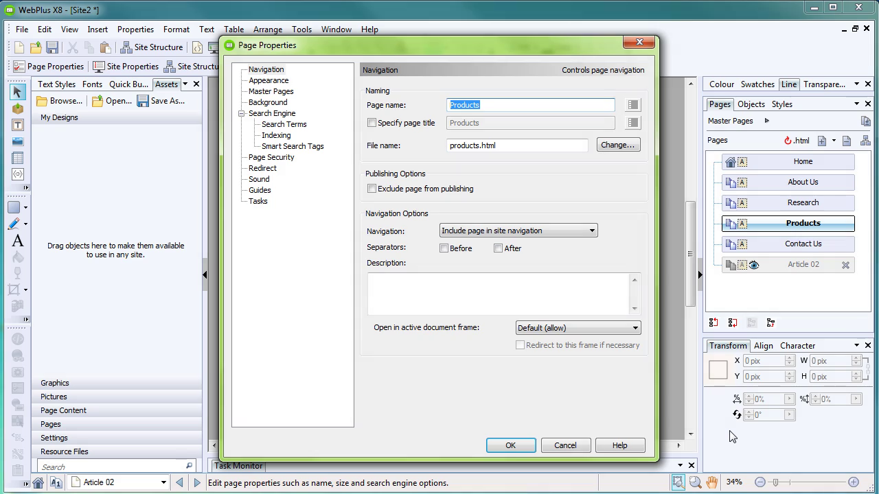
text(Projects)
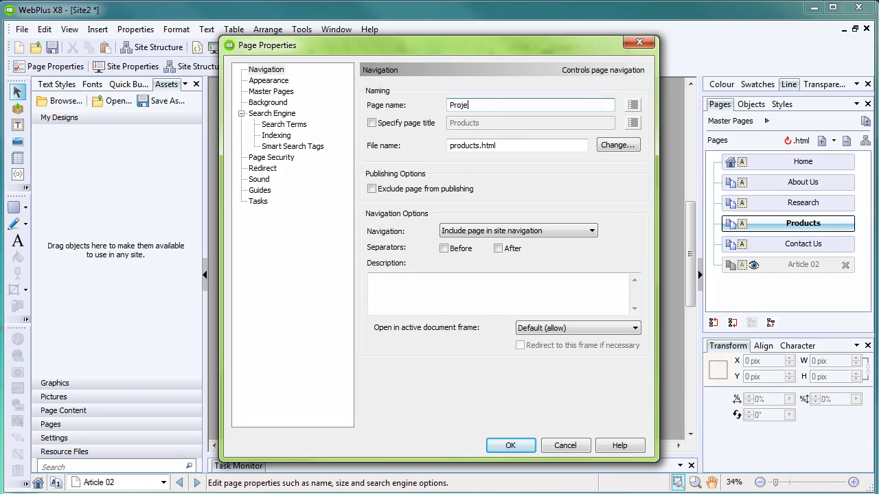
key(Tab)
click(513, 447)
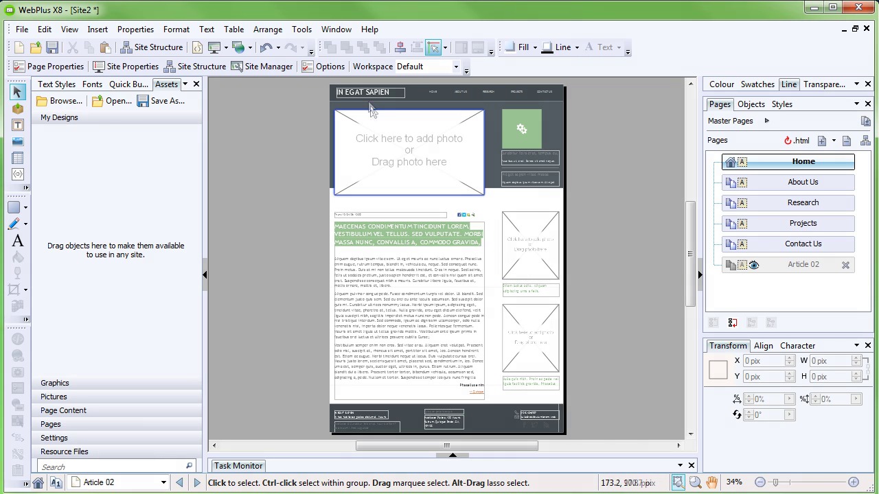
Step: On the master page, replace the IN EGAT SAPIEN title with SCIENCEWORKS
mouse_move(364, 87)
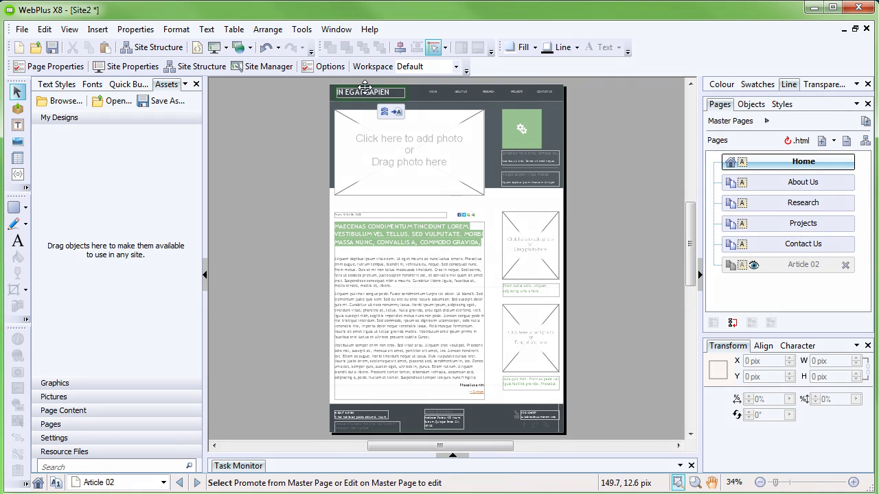
scroll(364, 88, up, 4)
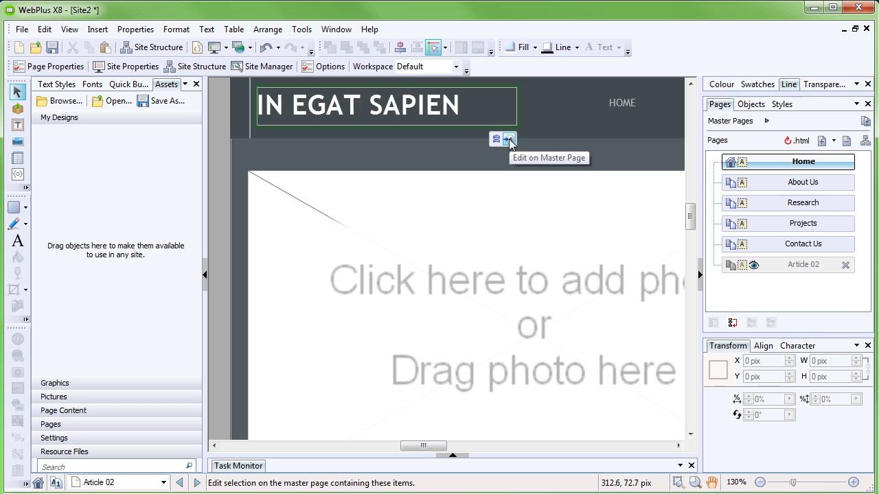
click(508, 140)
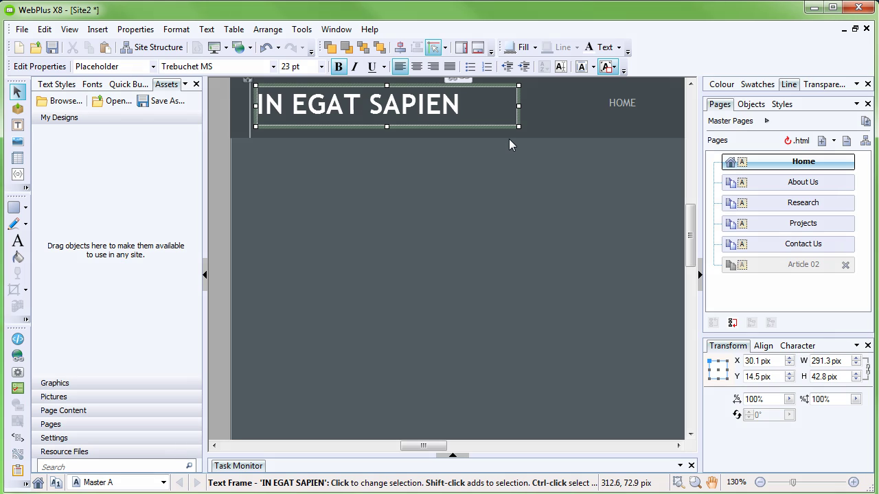
triple_click(432, 110)
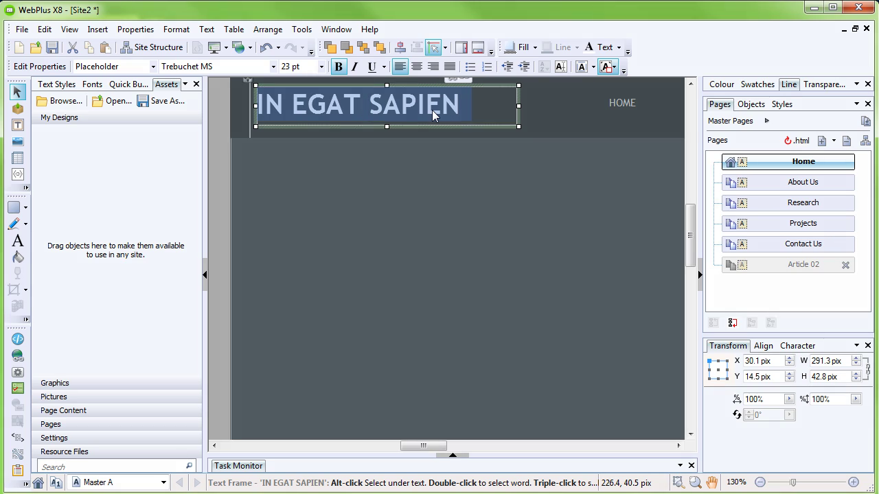
text(SCIEN)
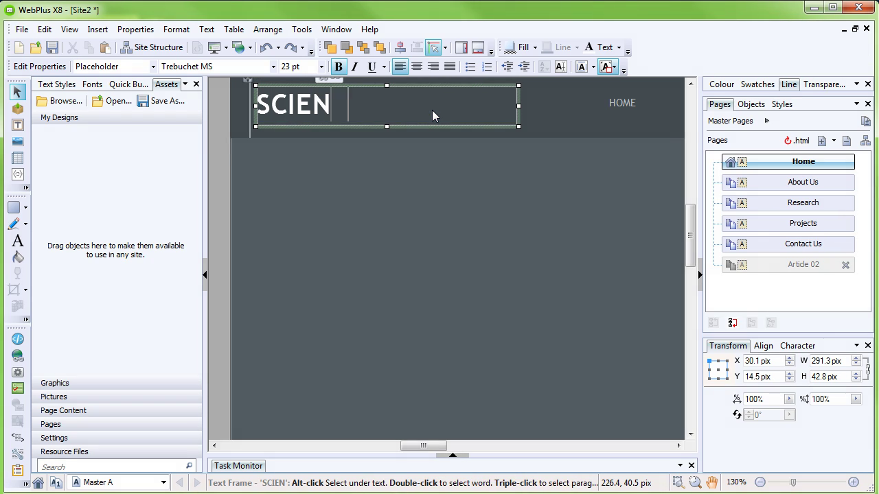
text(CEWORKS)
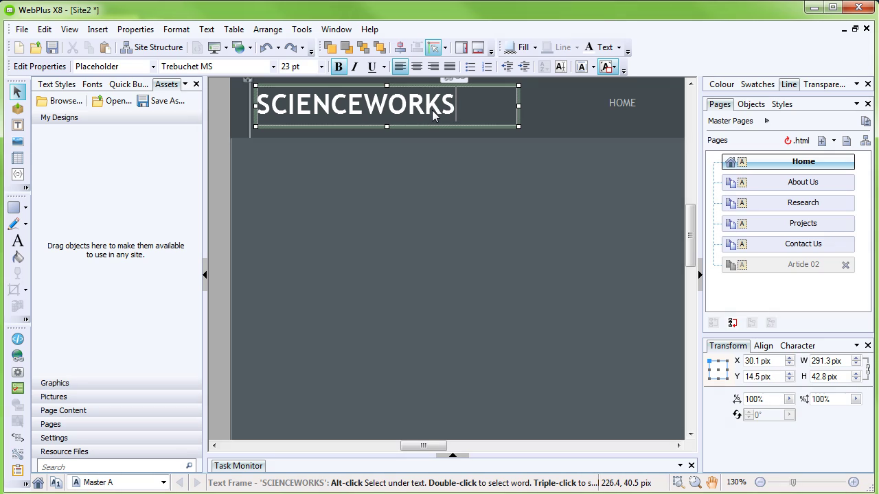
click(472, 204)
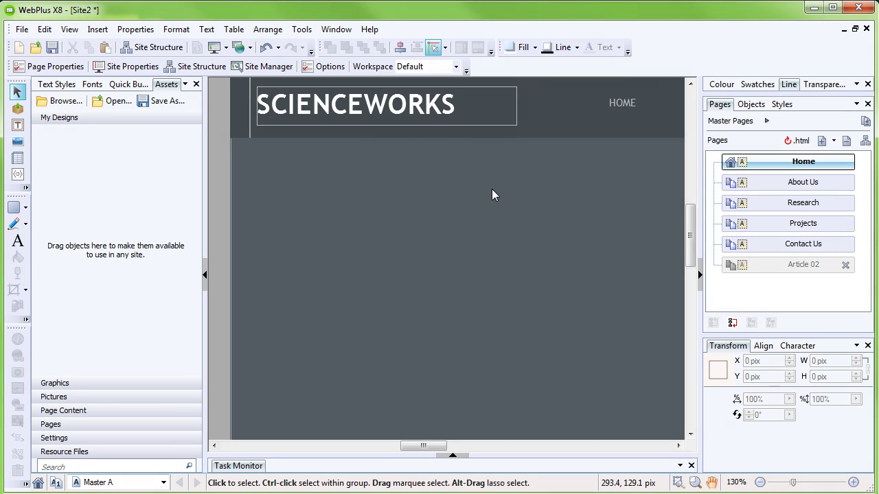
scroll(492, 189, down, 3)
scroll(502, 188, down, 1)
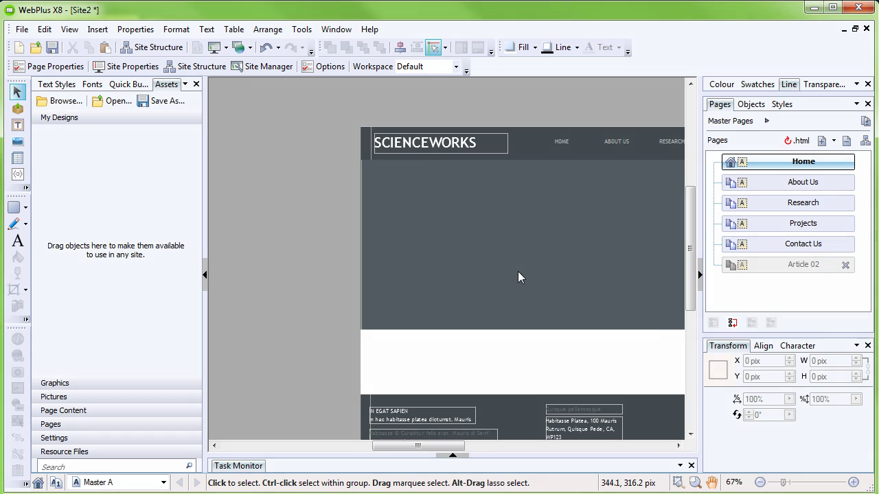
Step: Browse the About Us, Research and Home pages, then open Research for editing
click(786, 182)
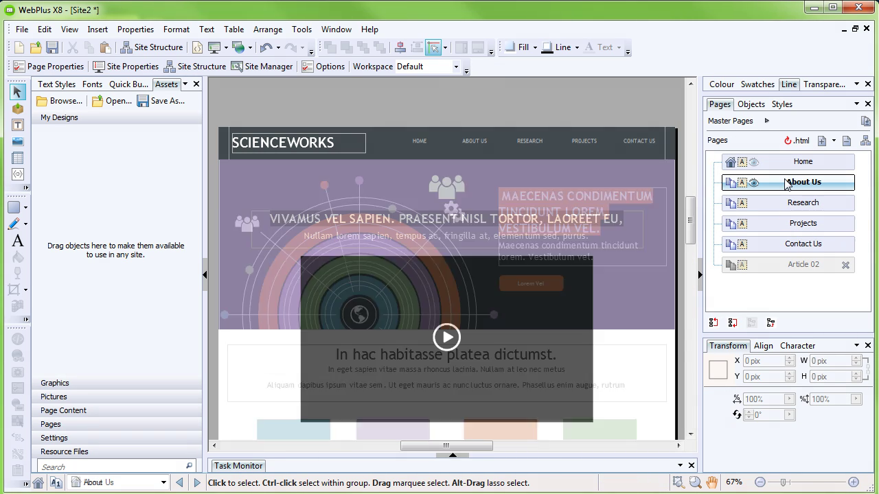
click(790, 205)
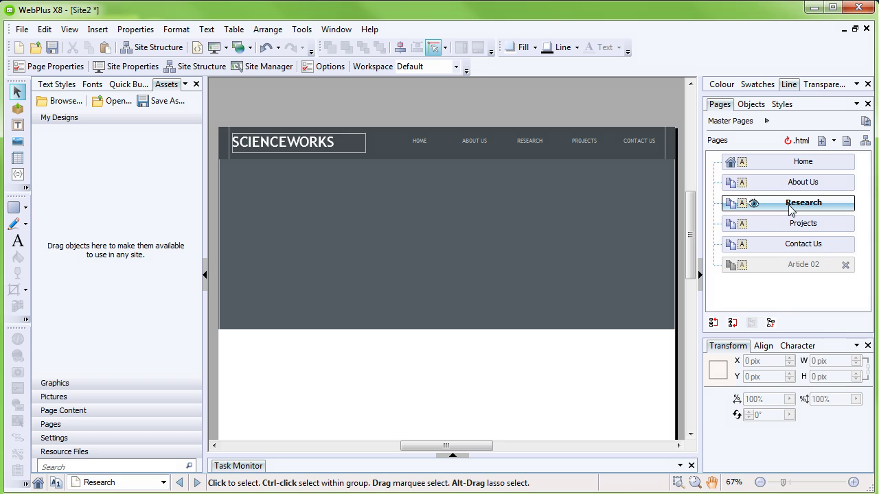
click(780, 167)
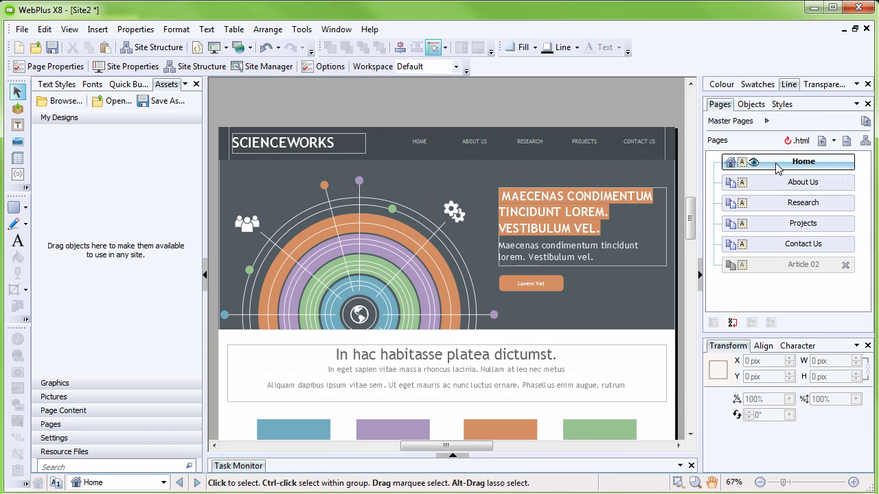
click(774, 211)
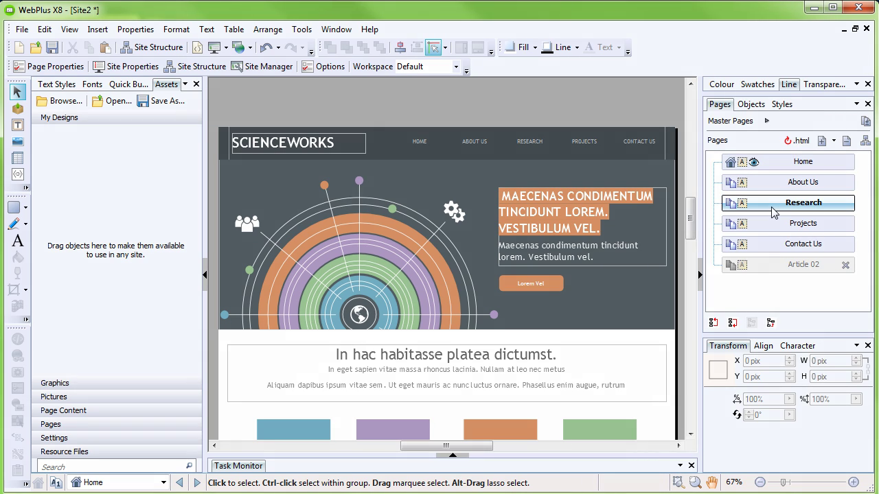
double_click(774, 210)
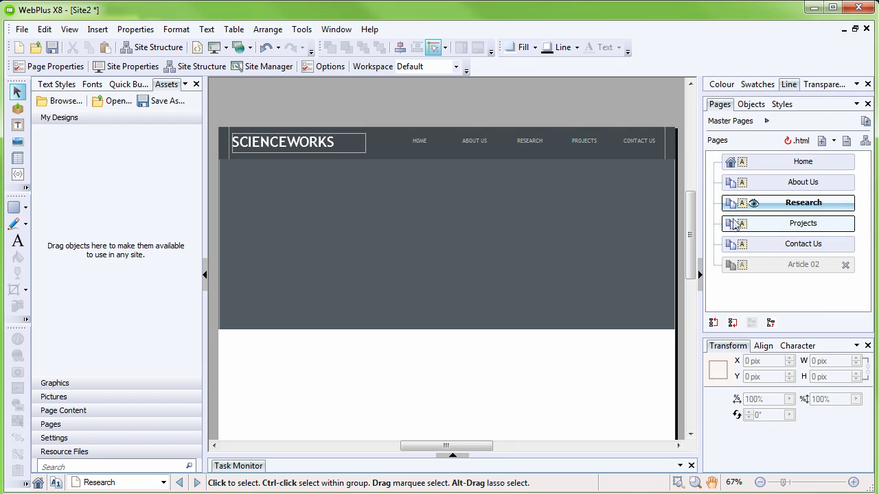
drag(691, 246, 695, 260)
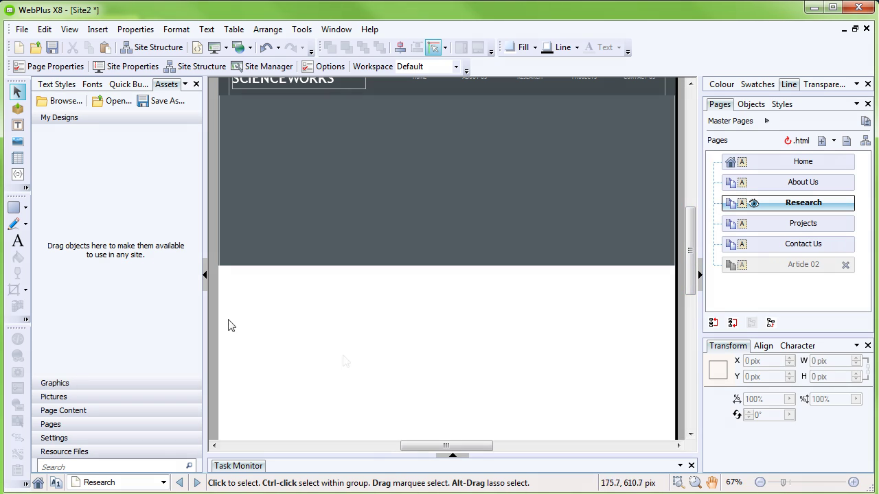
Step: Search the asset library for 'construct' and add the barricade graphic to Assets
click(62, 103)
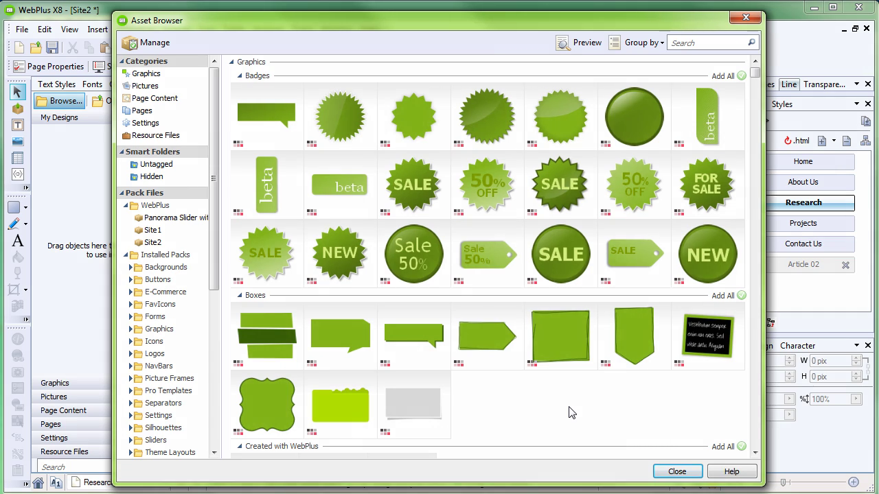
click(701, 43)
text(constr)
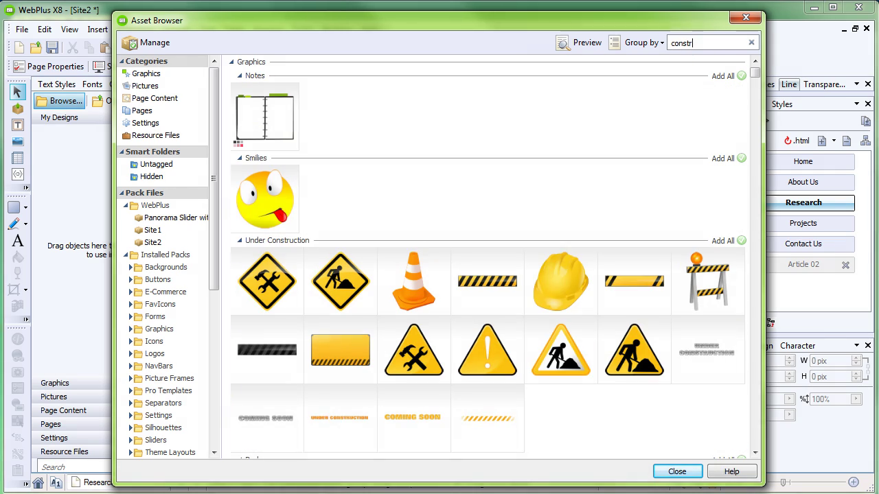
text(uct)
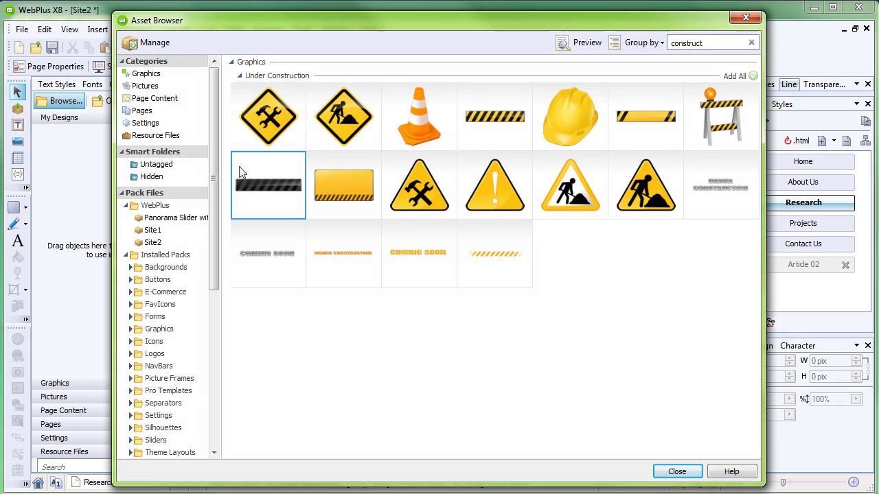
click(724, 122)
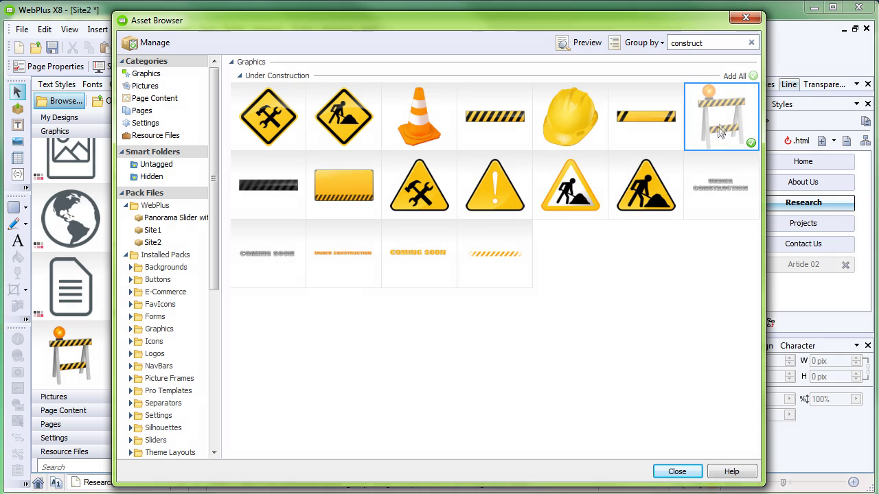
click(677, 472)
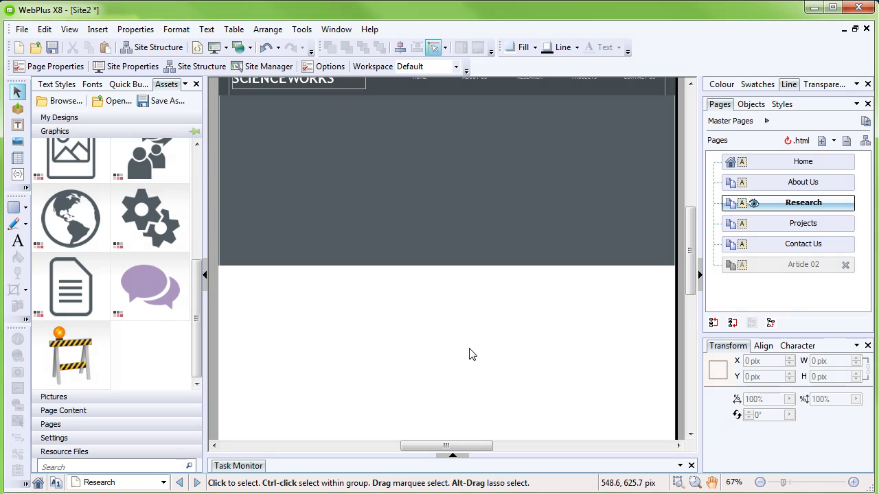
Step: Place the barricade graphic in the Research page banner, nudging it slightly lower
drag(71, 355, 465, 179)
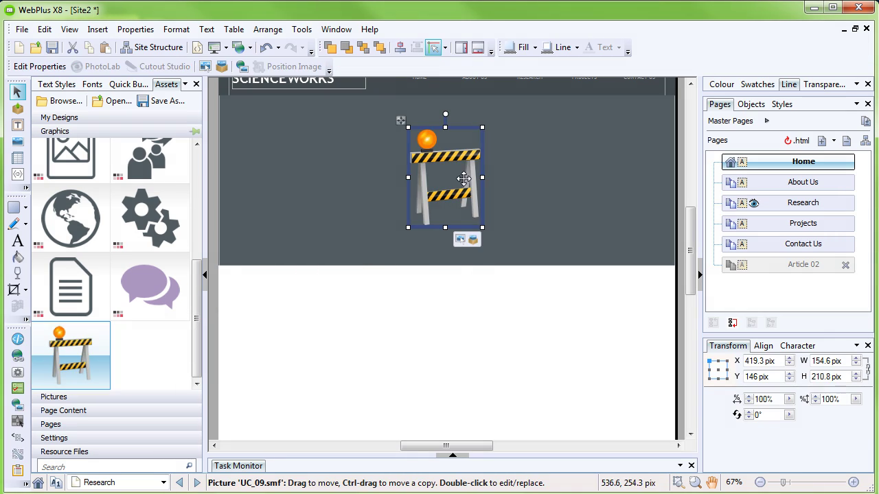
ctrl+scroll(464, 178, down, 2)
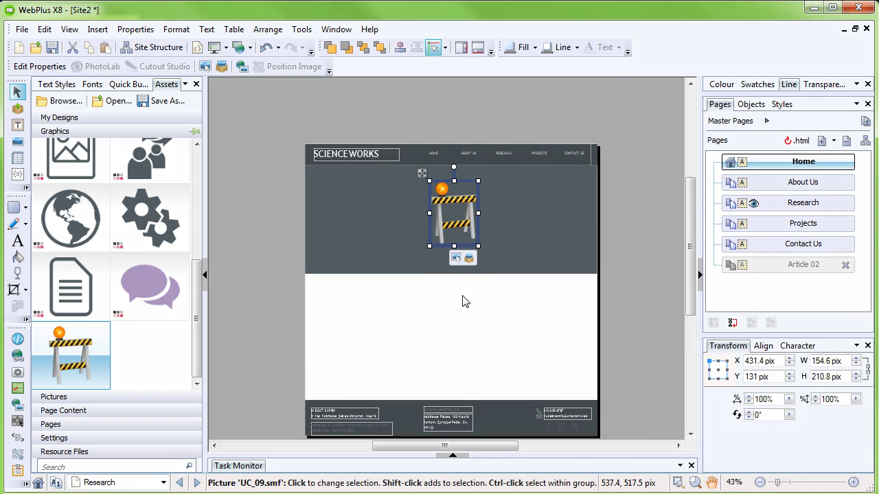
drag(460, 225, 462, 230)
click(477, 333)
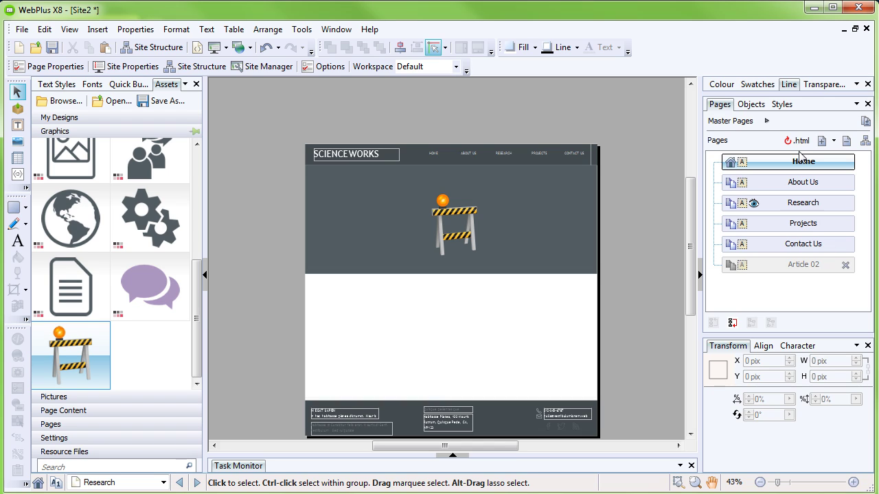
Step: On the Home page, replace the orange banner heading with 'IMAGINE. PLAN. DESIGN. ANALYZE. ACT. EVALUATE'
double_click(807, 162)
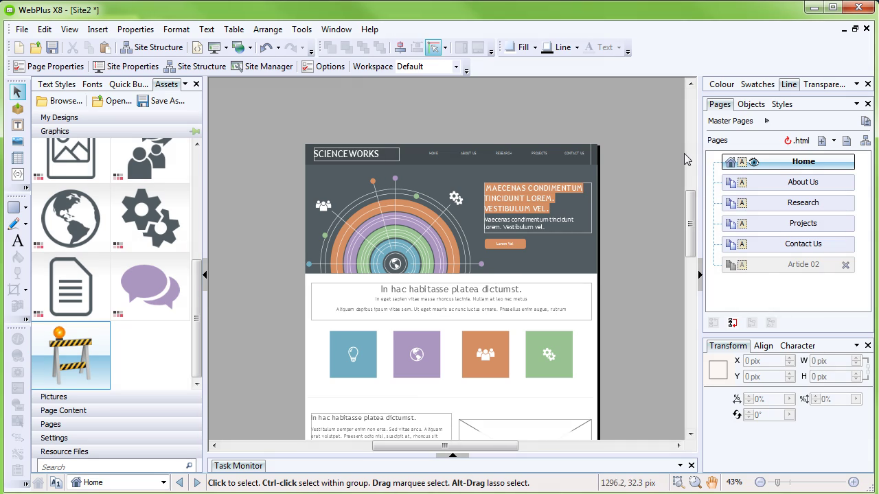
scroll(608, 206, up, 3)
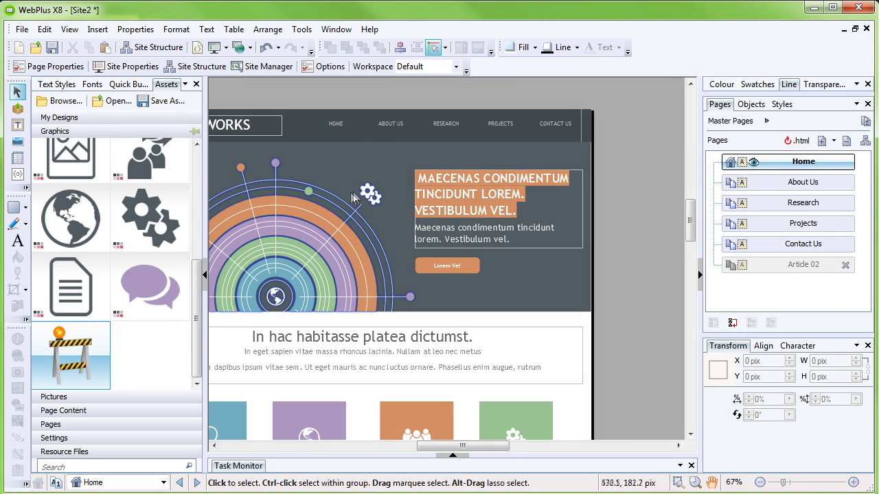
click(435, 199)
drag(560, 215, 430, 175)
key(Delete)
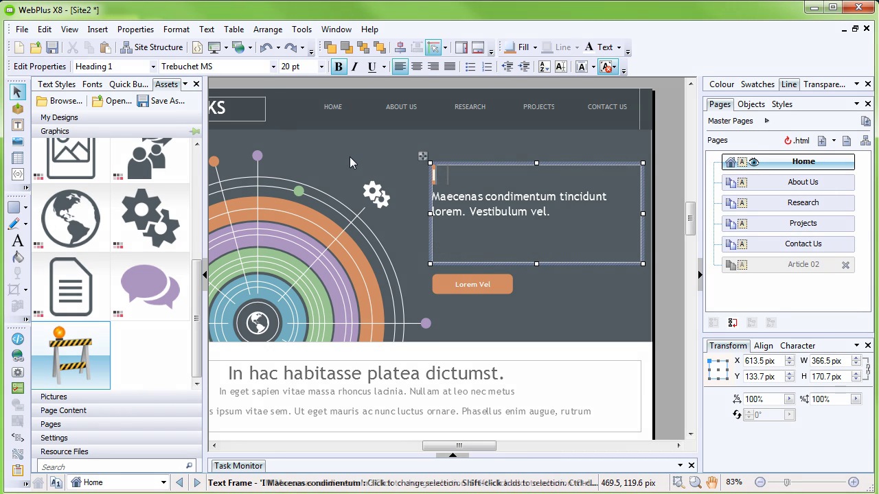
text(IMAGINE. PLAN. D)
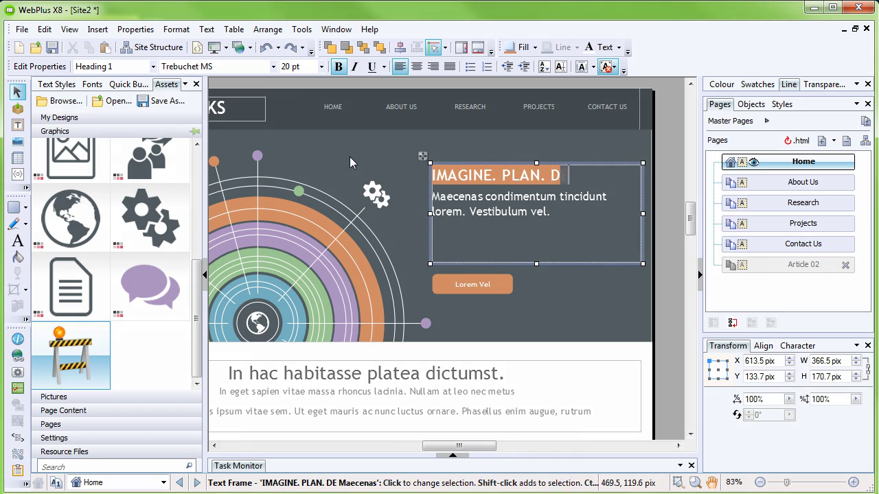
text(ESIGN. ANALYZE.)
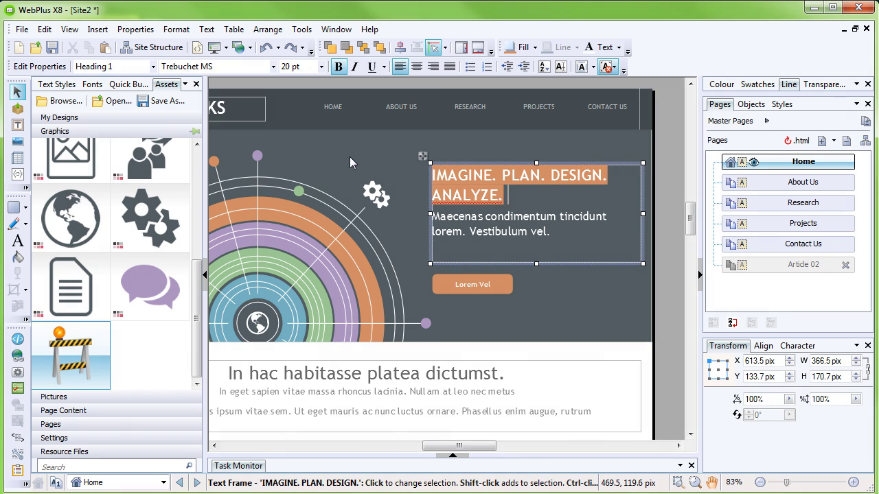
text( ACT. EVALUATE)
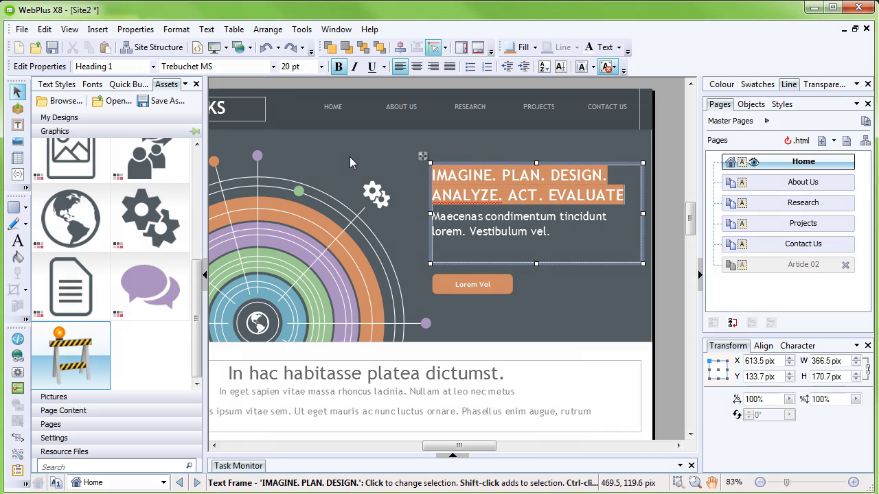
click(362, 165)
click(361, 162)
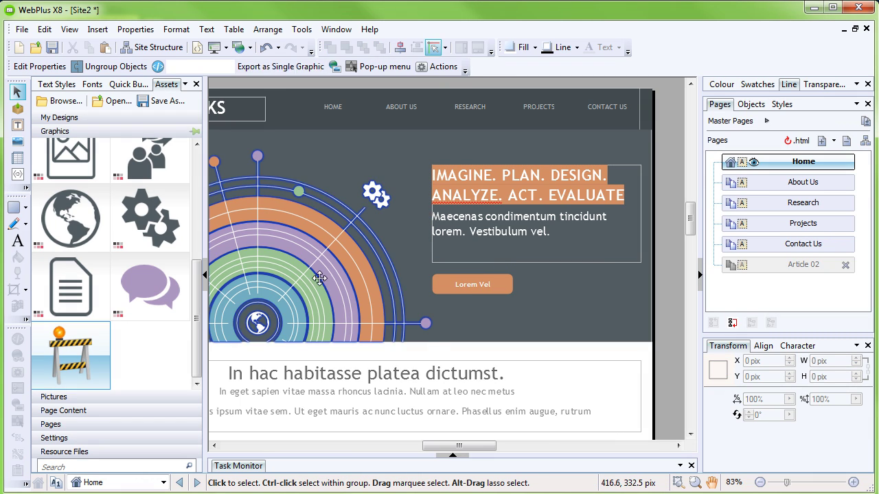
scroll(620, 318, down, 3)
scroll(621, 318, down, 5)
scroll(399, 177, up, 5)
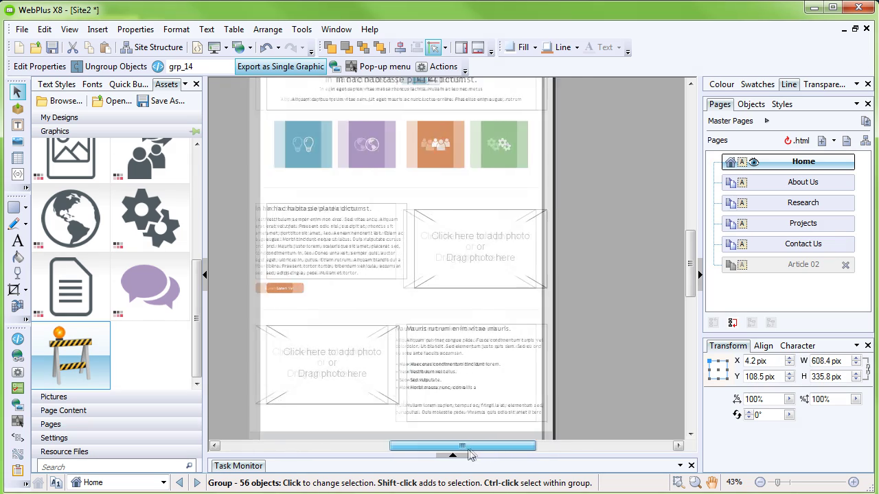
Step: Retitle the article 'Science in a Futuristic Building' and replace its body with 'Working together - for a better world, made better by great science.'
key(Escape)
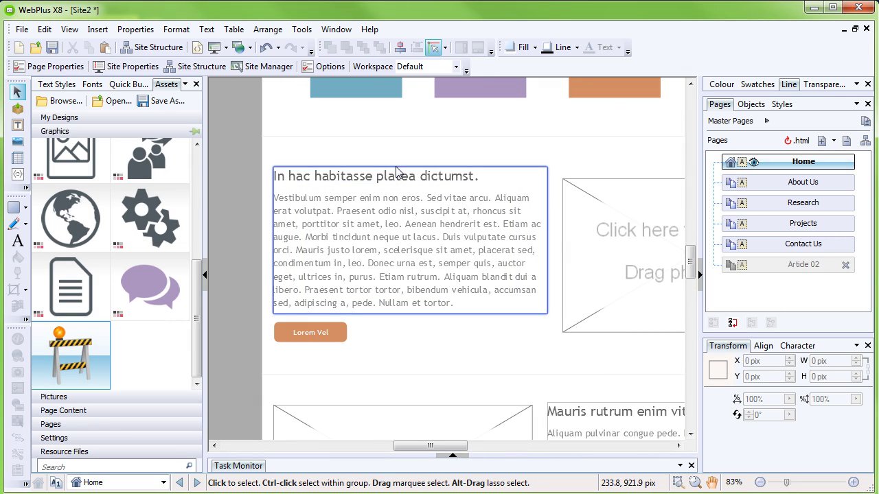
click(396, 172)
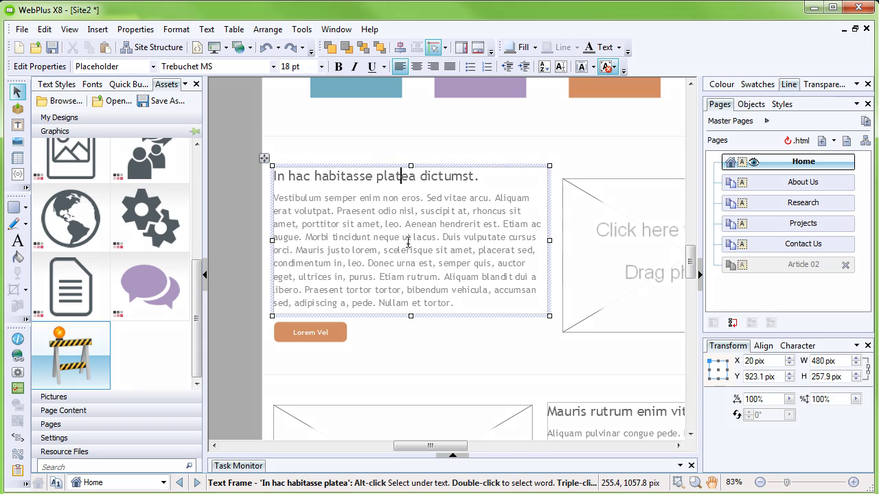
drag(476, 181, 274, 181)
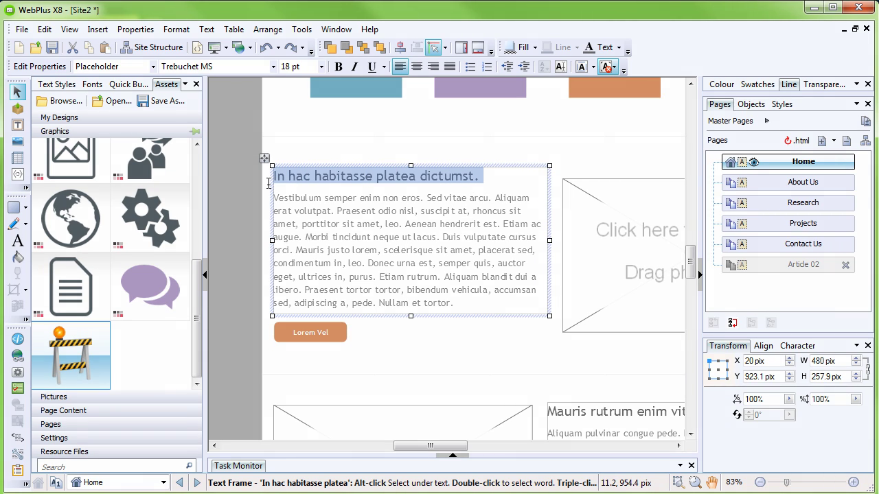
text(Science in a )
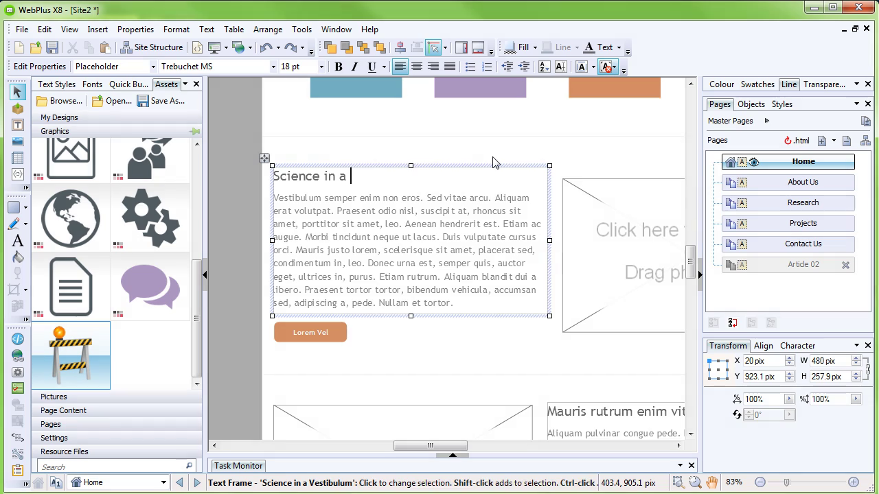
text(Futuristic Building)
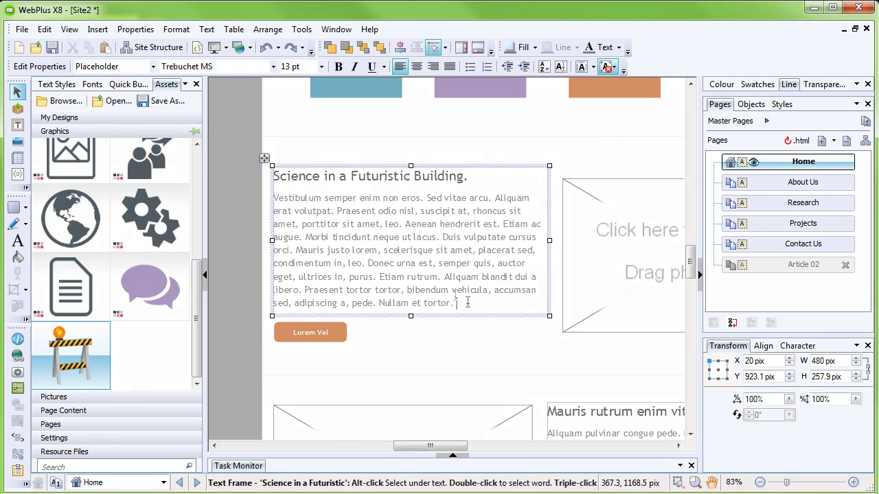
drag(465, 303, 273, 198)
text(Working together )
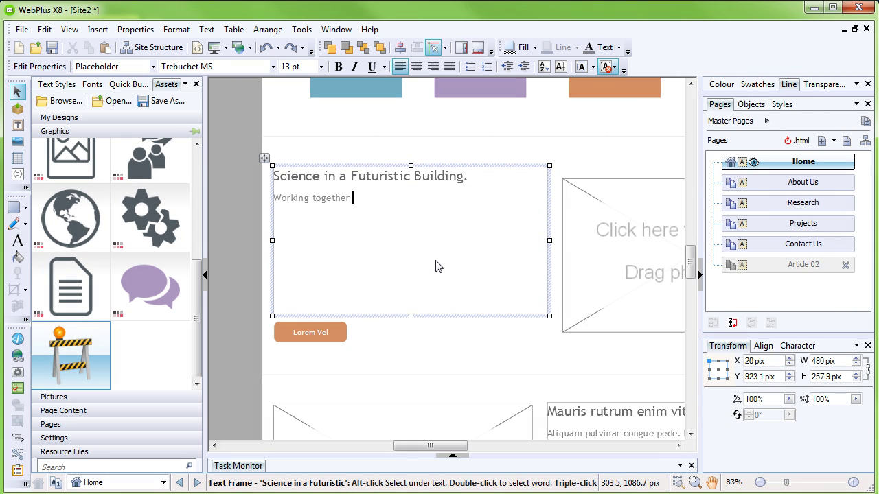
text(- for a better world, made better by great science.)
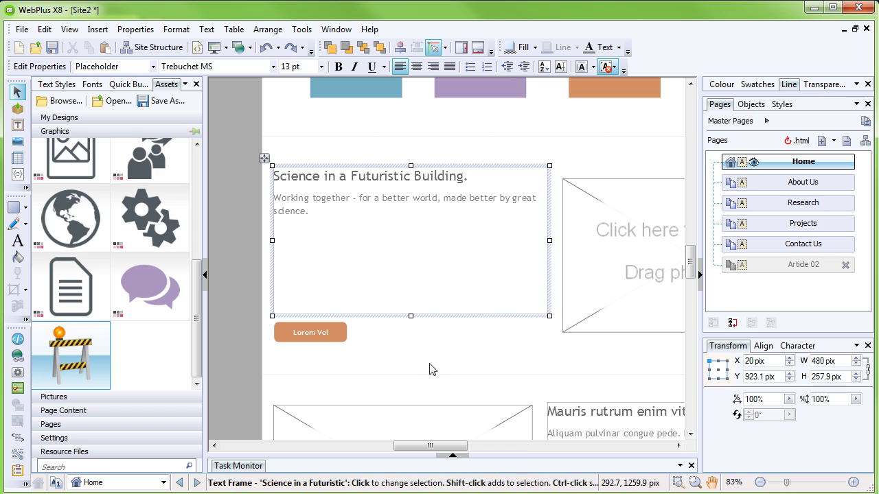
click(430, 369)
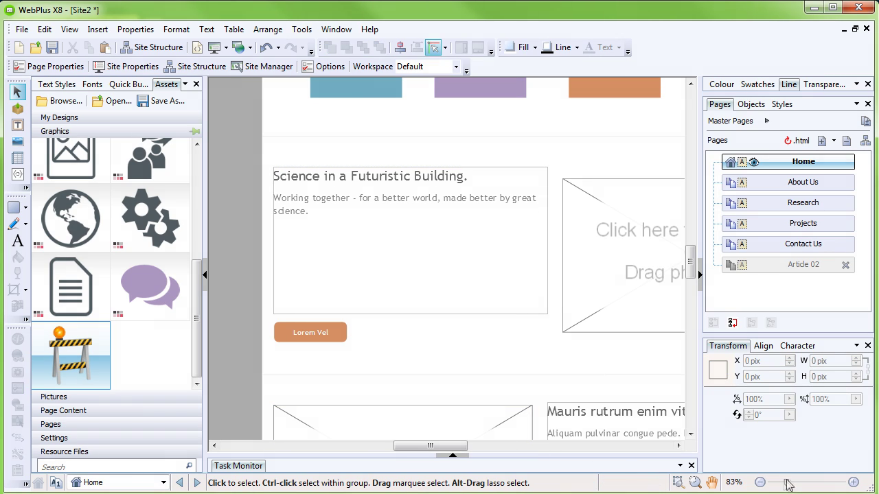
Step: Zoom in to inspect the new article text, then zoom back out to 83%
click(854, 482)
click(854, 482)
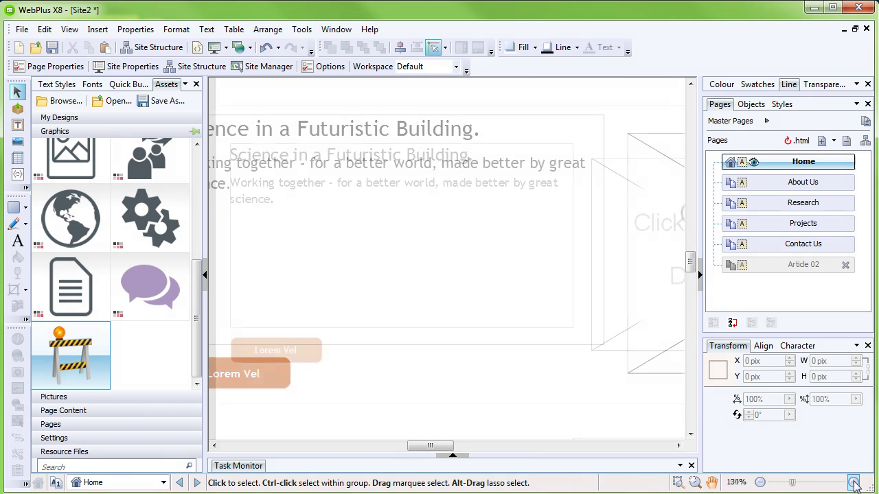
click(853, 482)
drag(690, 274, 691, 253)
drag(435, 447, 419, 449)
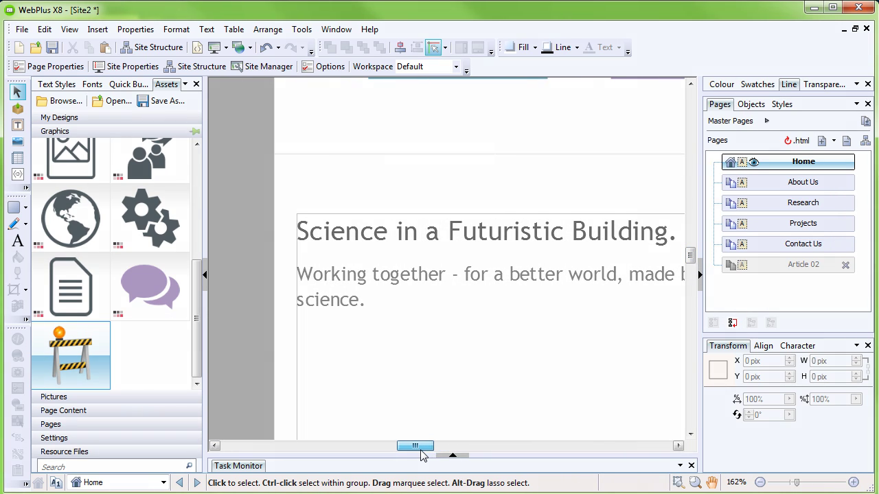
click(759, 482)
click(759, 482)
click(760, 483)
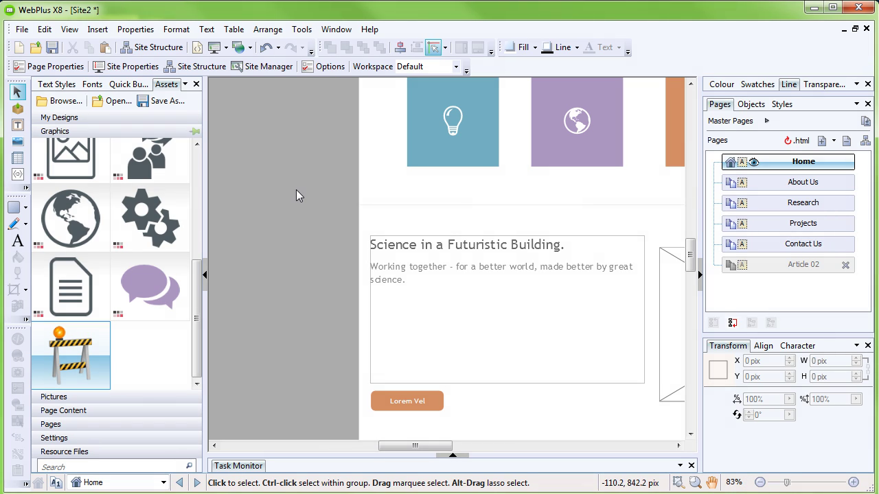
Step: Use Save As to store the site as the WebPlus file 'Serif Research'
click(22, 30)
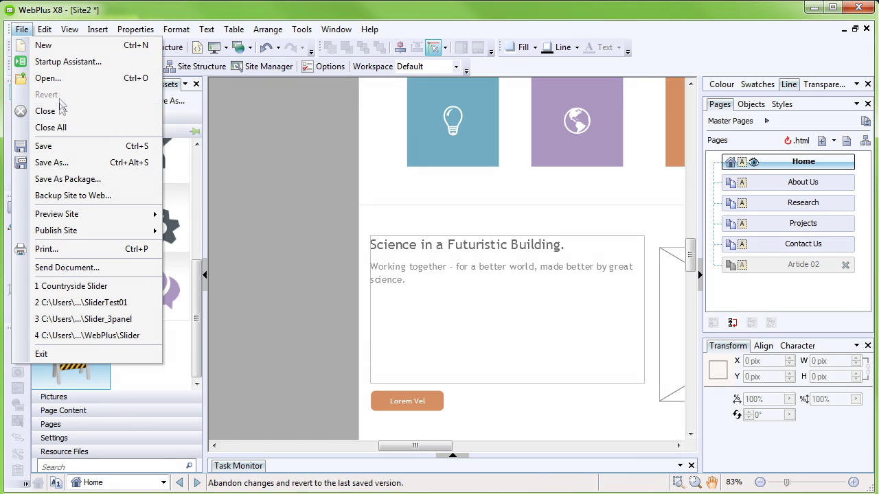
click(49, 163)
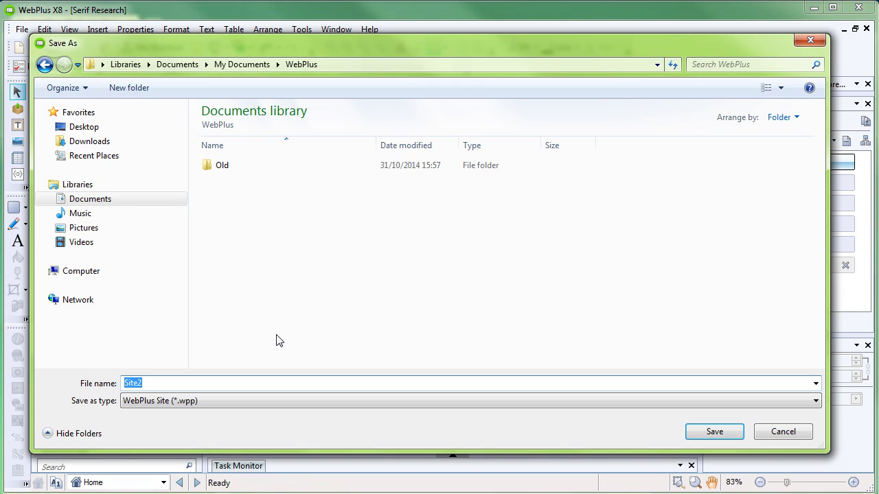
text(S)
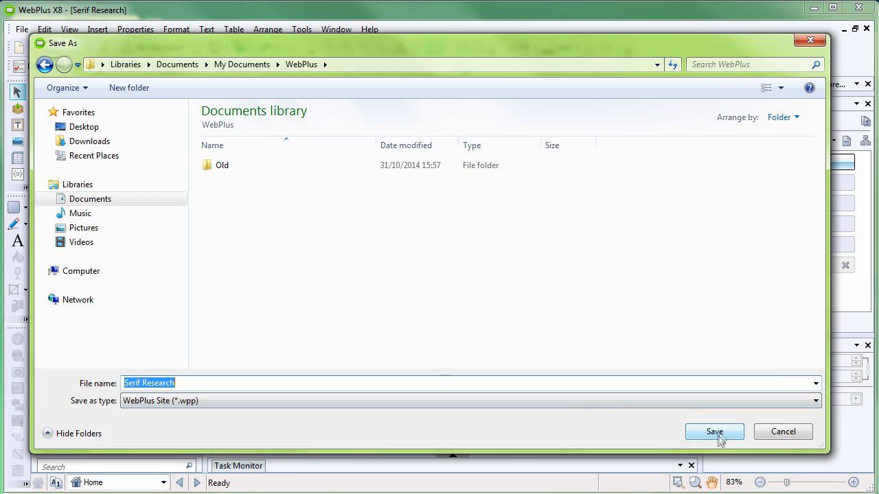
click(719, 434)
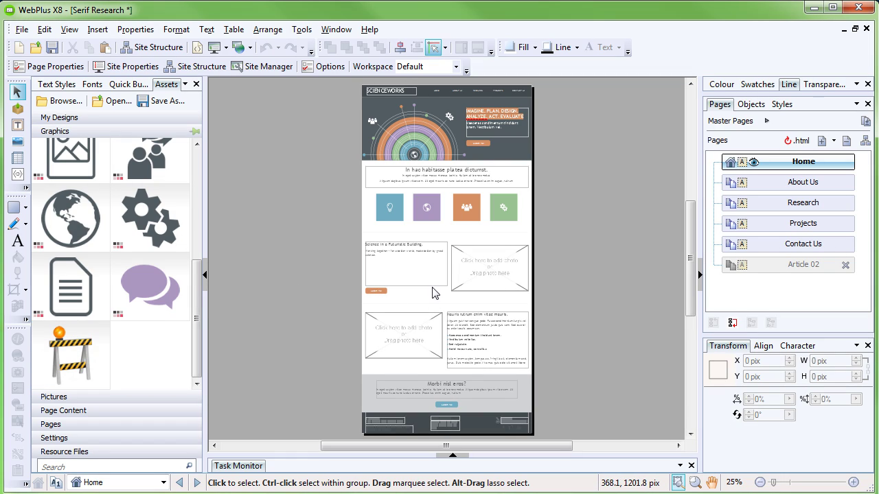
Step: Import the four Quick Start sample photos into the site's Pictures assets
scroll(530, 302, up, 1)
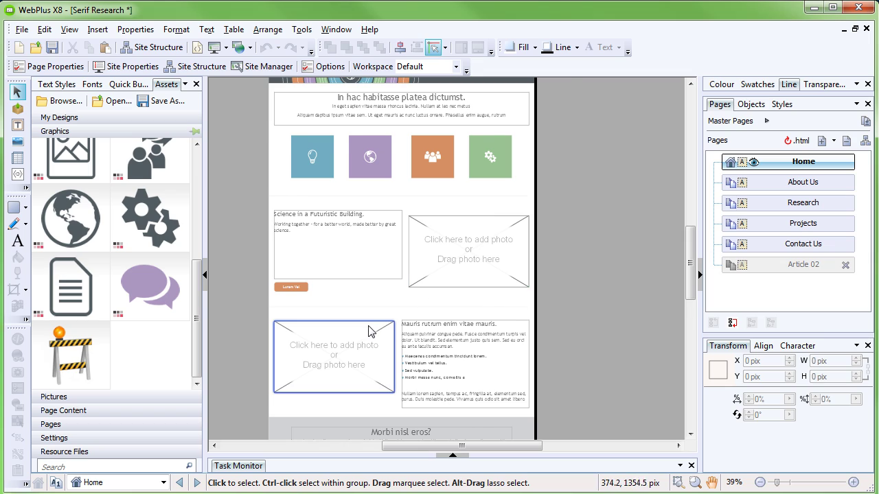
scroll(371, 333, up, 1)
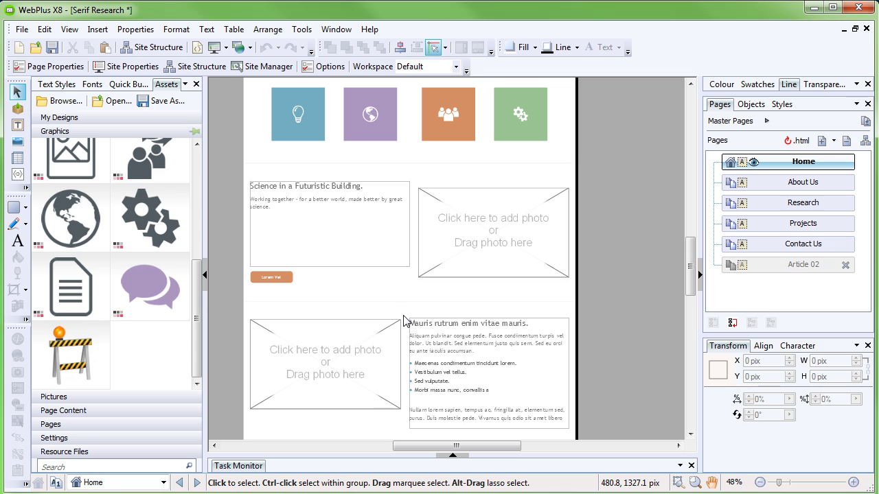
click(81, 396)
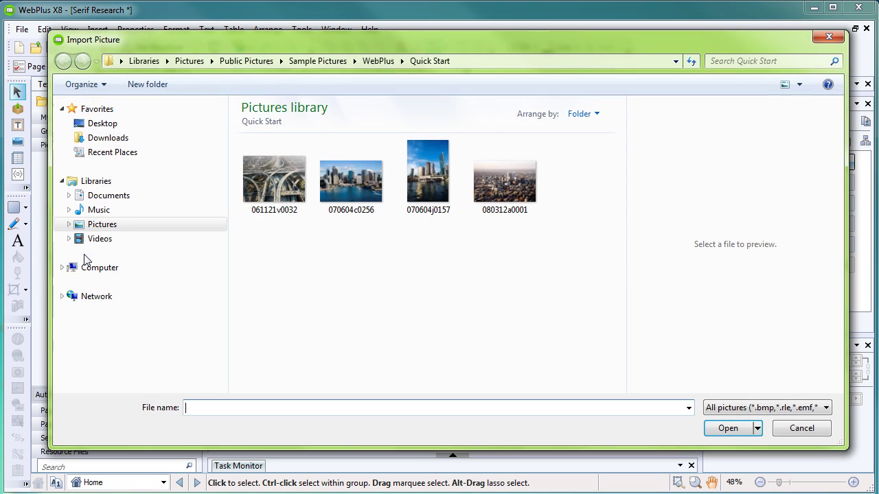
click(279, 179)
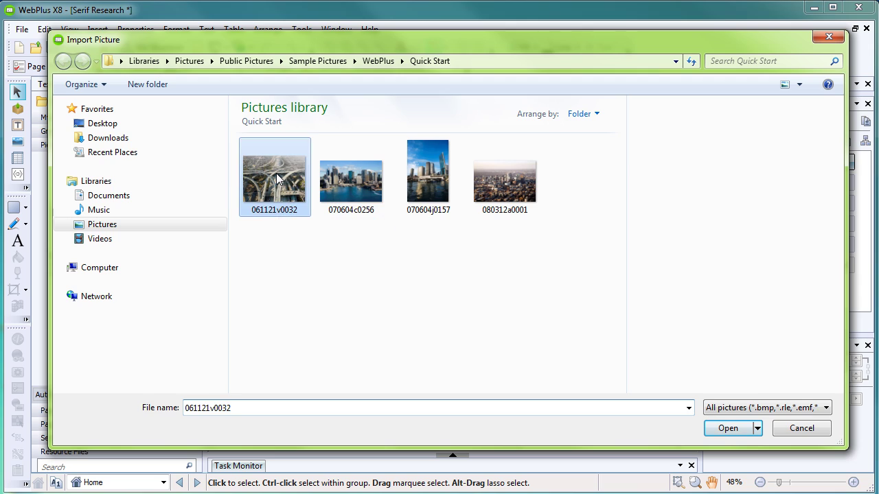
shift+click(481, 194)
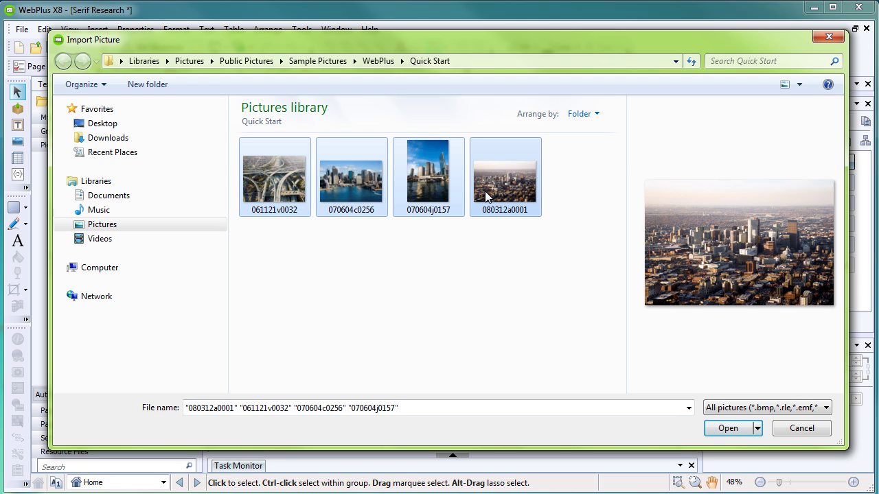
click(729, 429)
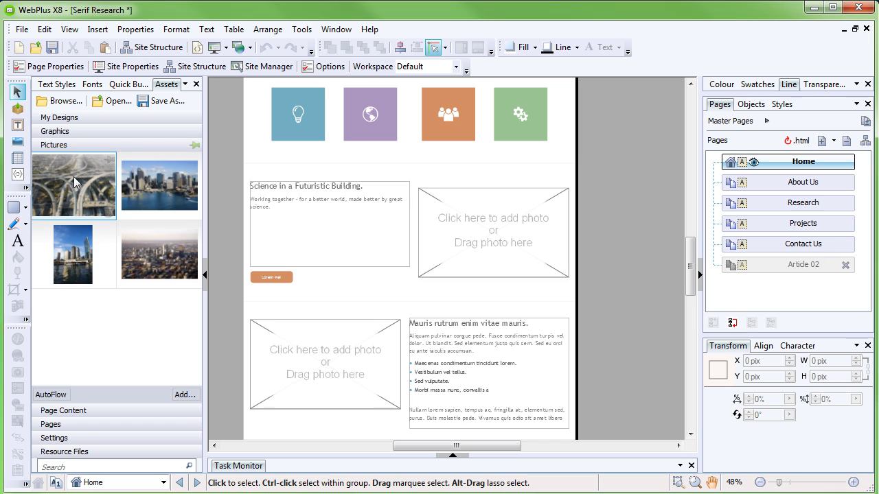
Step: Place the highway photo and the city aerial photo in the empty frames, then preview the site
drag(75, 189, 501, 232)
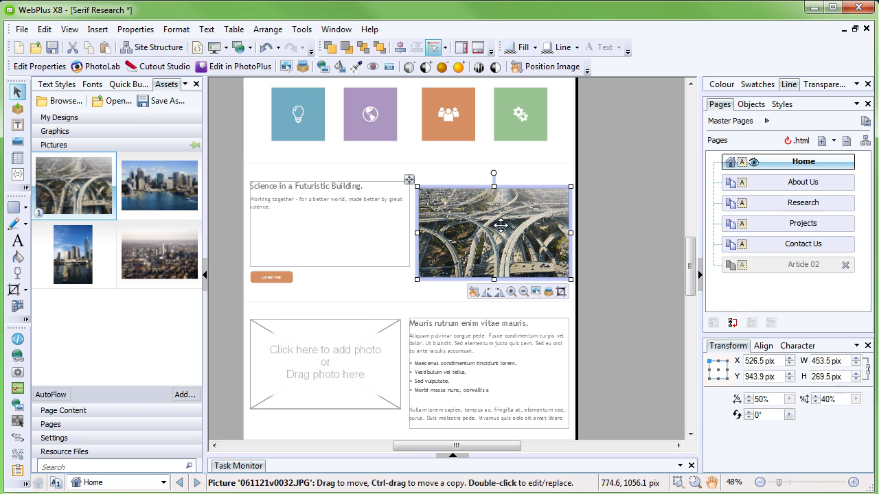
drag(162, 267, 331, 367)
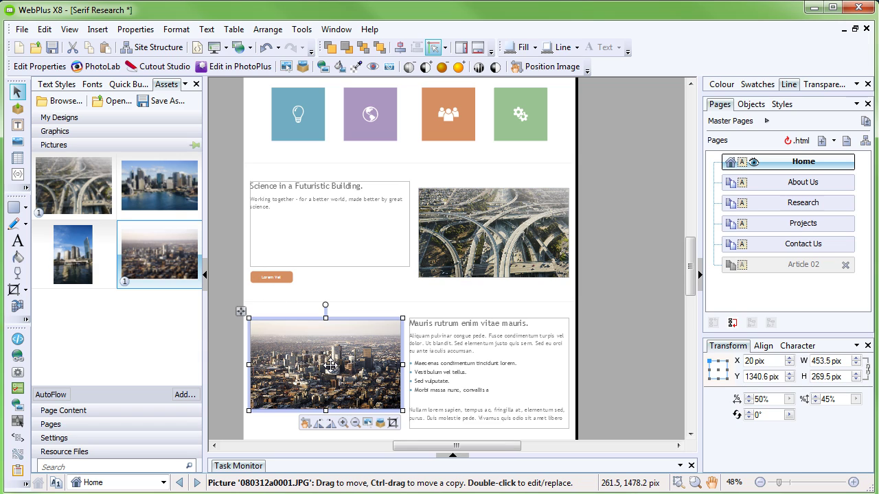
click(395, 296)
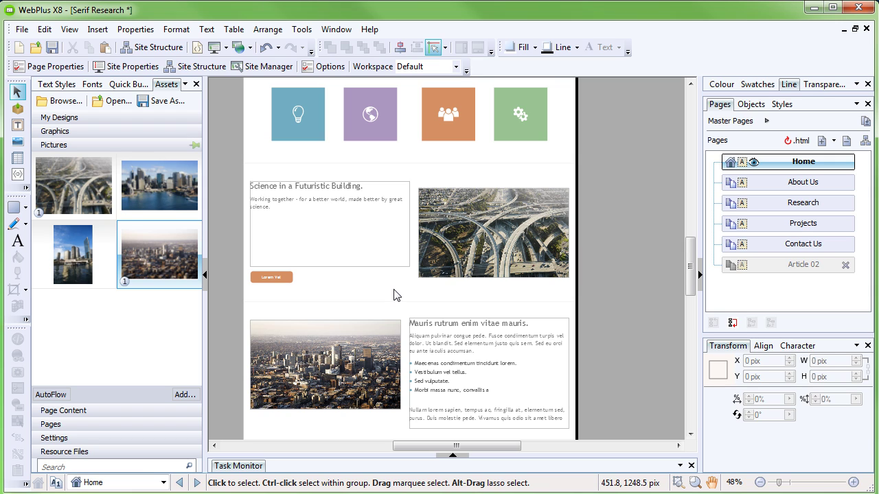
click(213, 47)
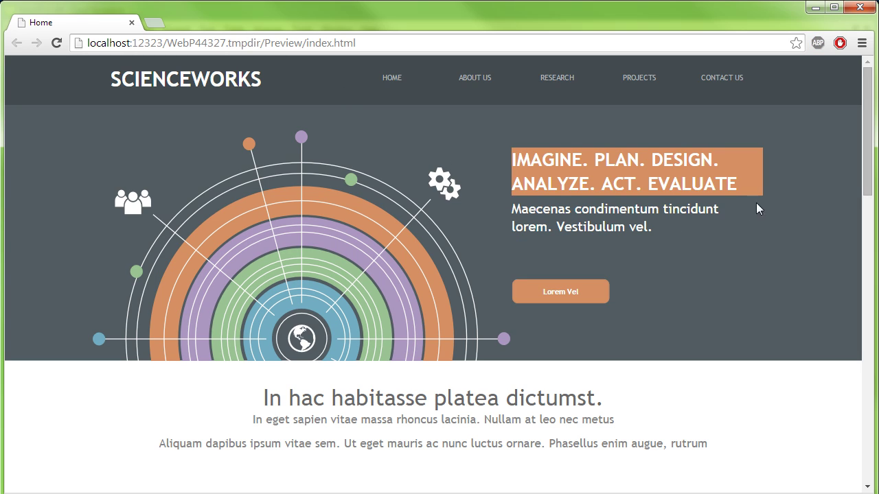
Step: Scroll through the Home and About Us preview pages in Chrome, then return to WebPlus
drag(868, 185, 877, 405)
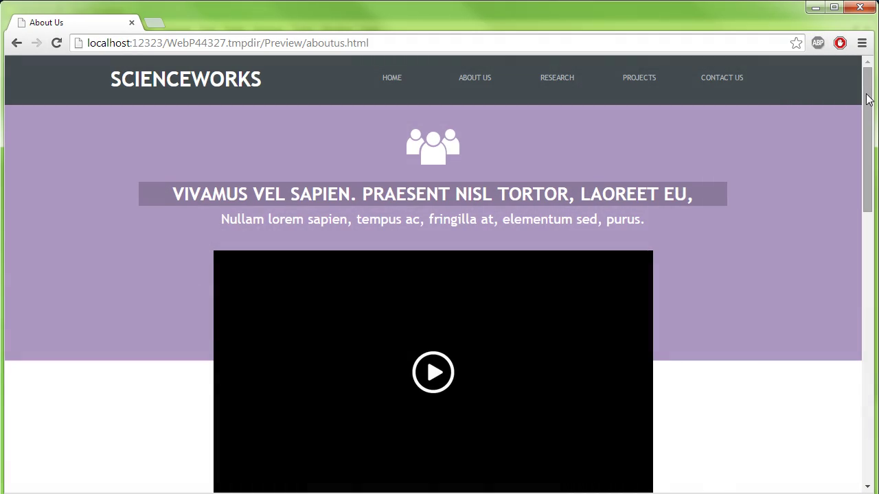
drag(868, 99, 868, 321)
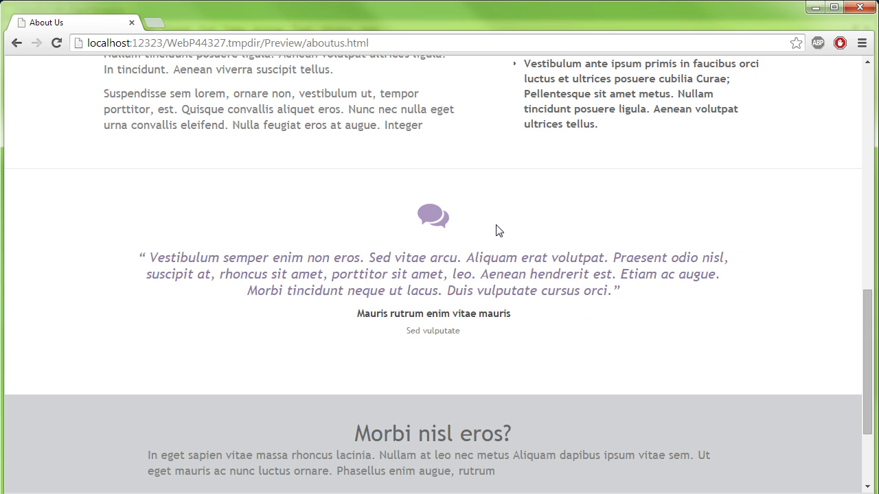
key(alt+Tab)
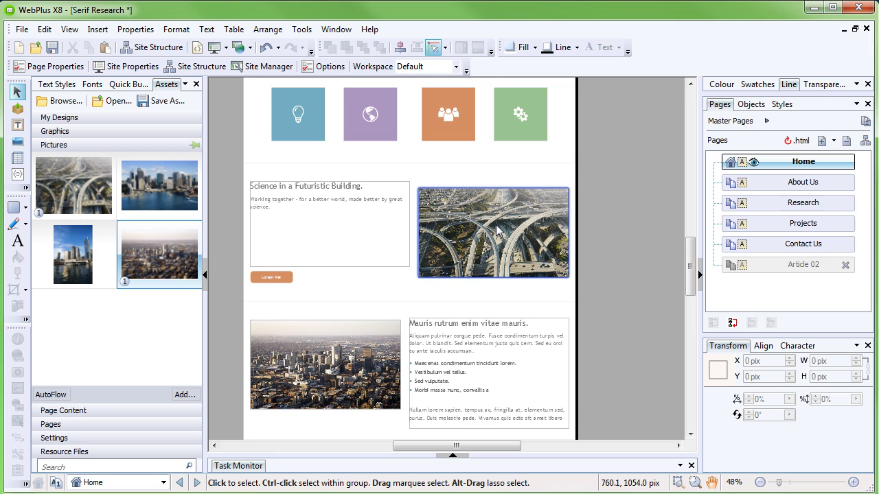
Step: Change the testimonial quote to 'A forward-thinking company on the bleeding edge of technological progress.'
click(800, 184)
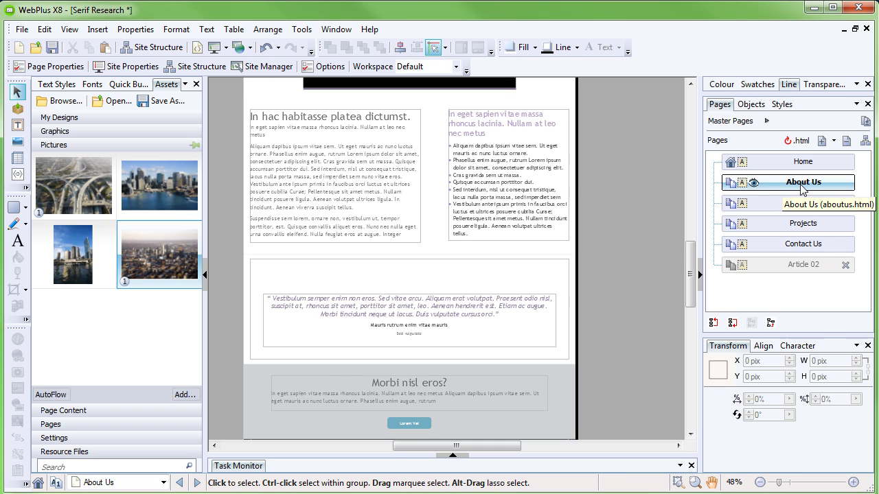
scroll(439, 426, up, 4)
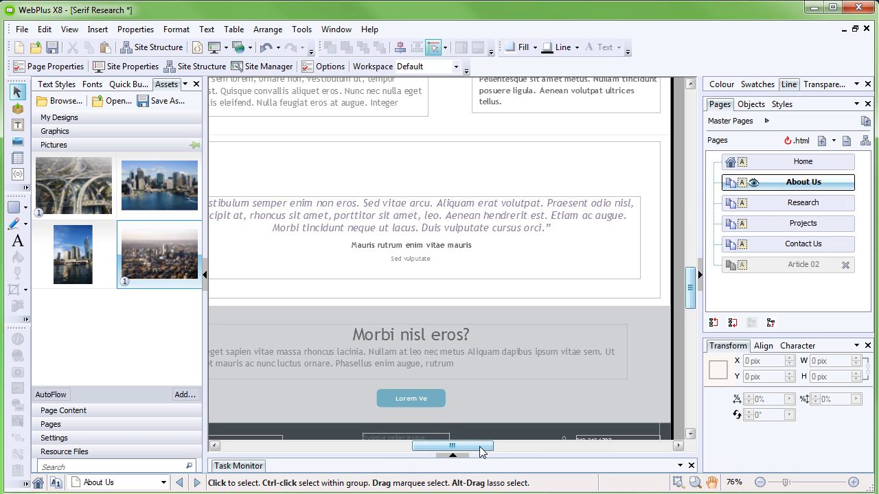
drag(481, 451, 476, 452)
click(464, 223)
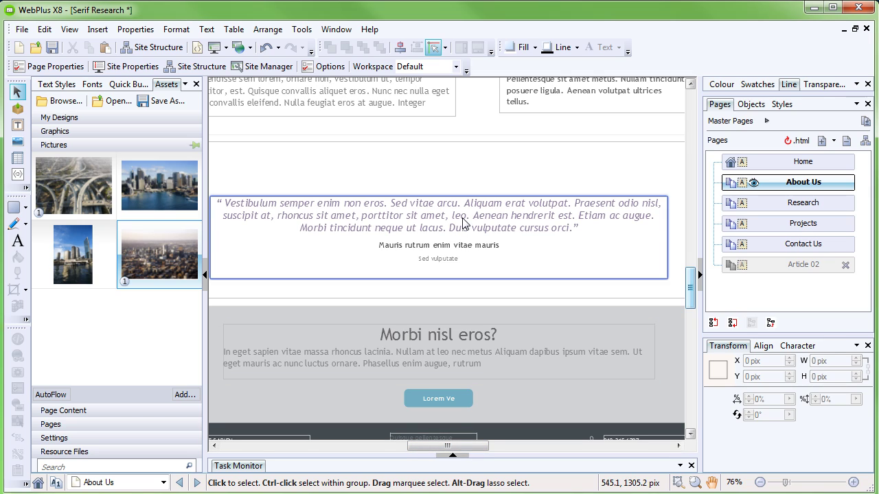
click(463, 221)
drag(574, 228, 225, 203)
text(A forward-thinking compa)
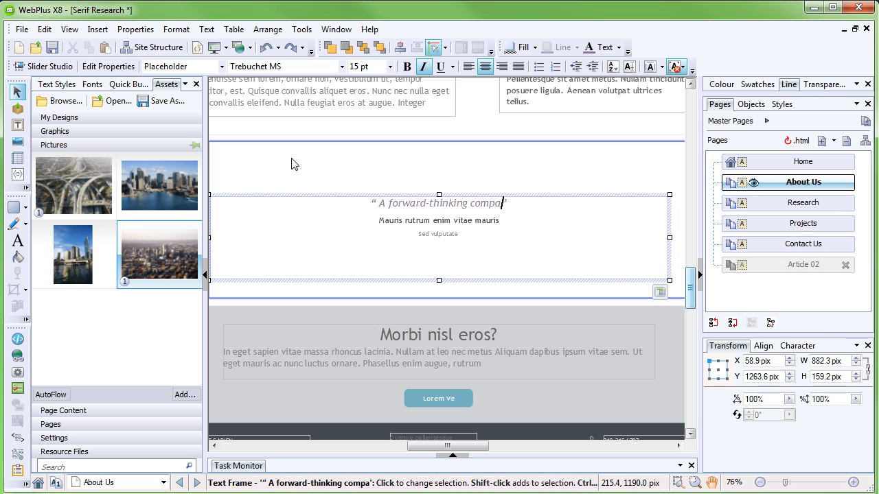
text(ny on the bleeding edge of technological progress.)
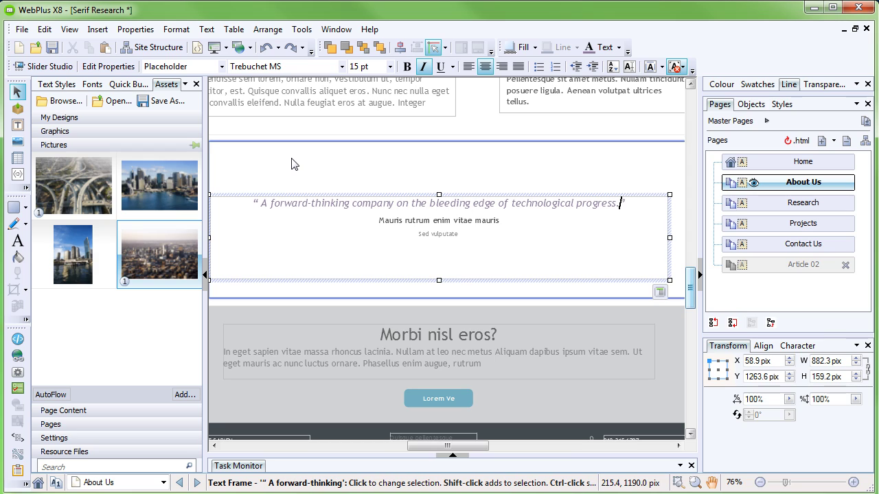
click(292, 164)
scroll(291, 163, down, 1)
click(414, 210)
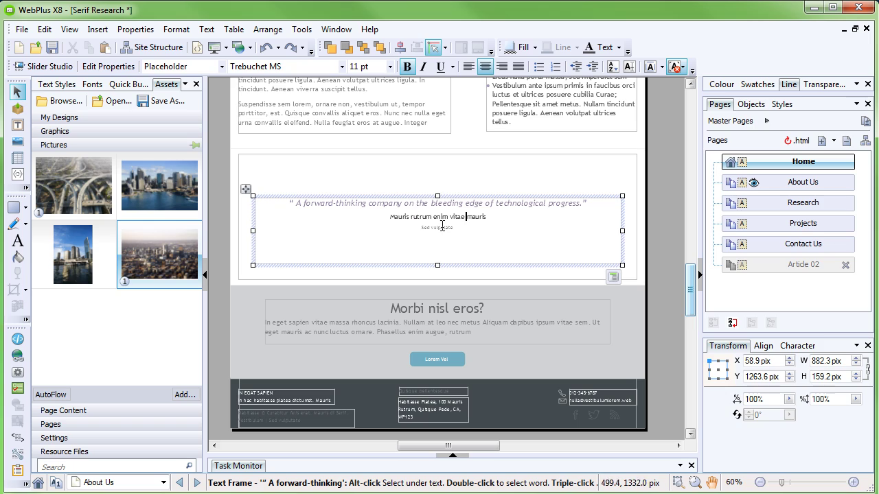
click(598, 204)
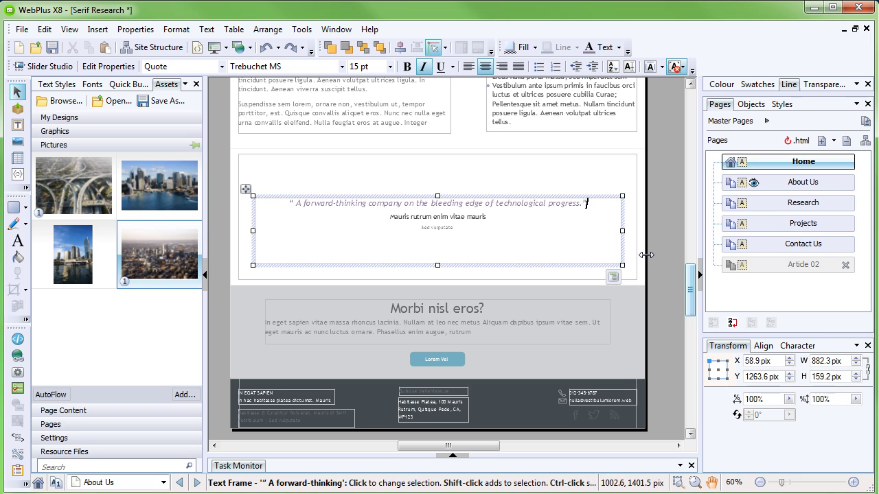
Step: Select the testimonial slider and step through each of its panels back to the first
click(613, 278)
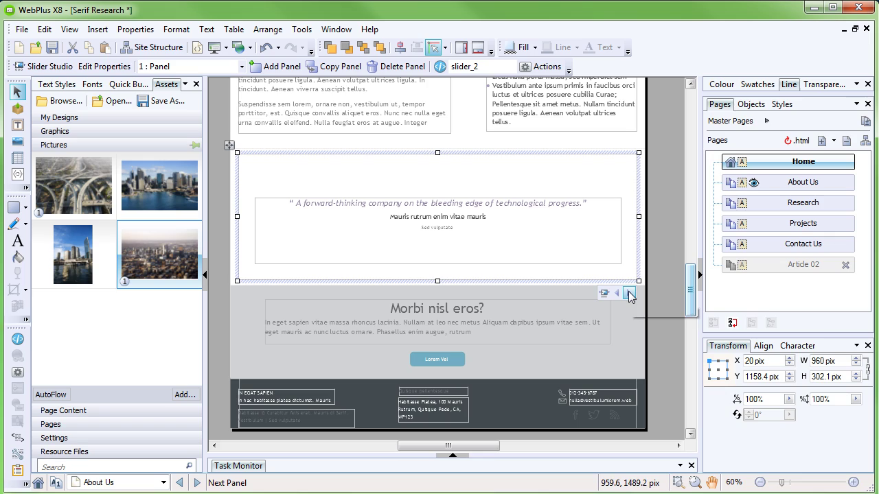
click(629, 294)
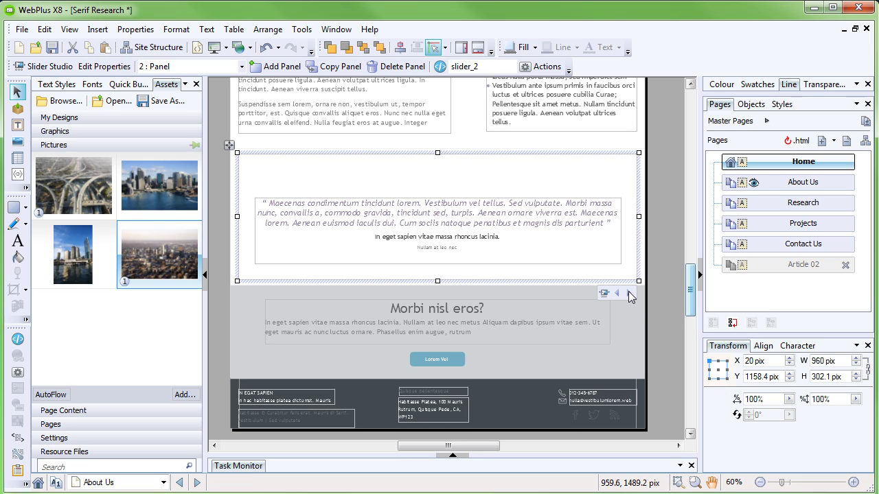
click(630, 294)
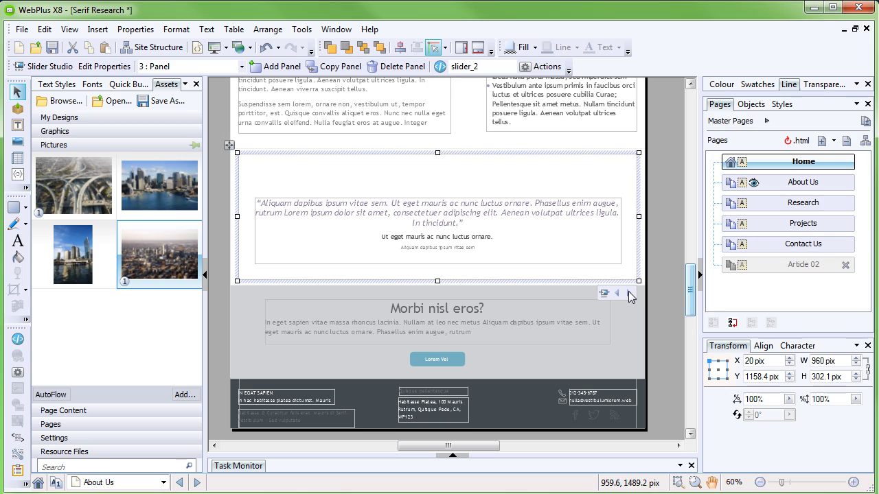
click(629, 294)
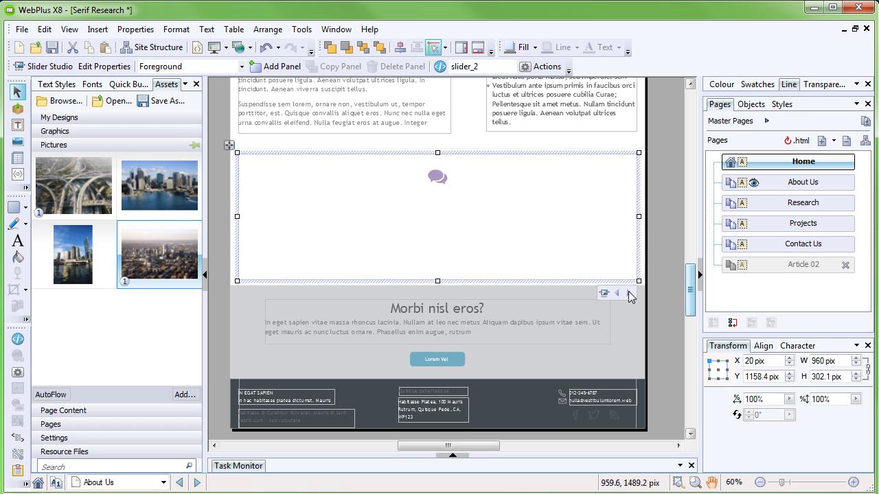
click(630, 293)
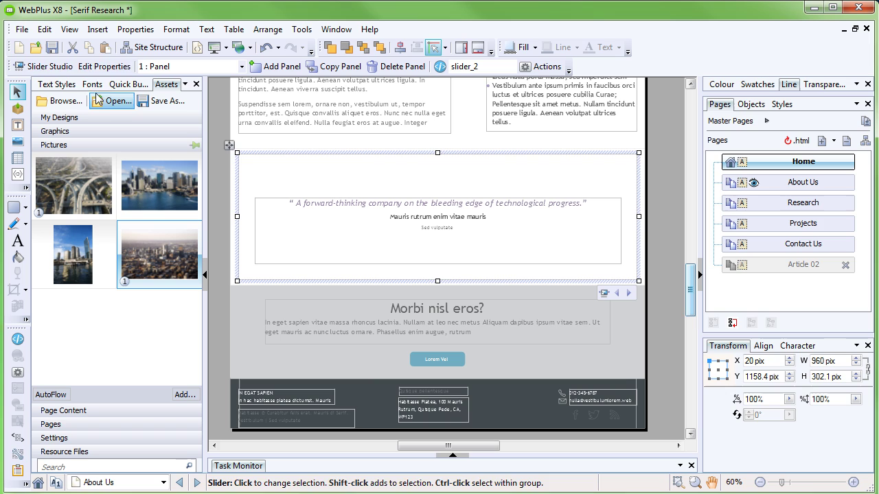
Step: Open Slider Studio and review the slider's animation and playback settings
click(51, 66)
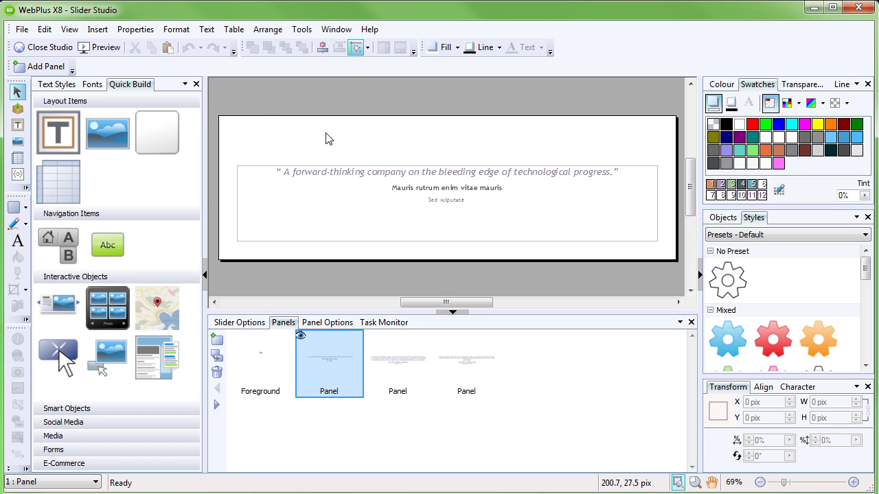
click(242, 327)
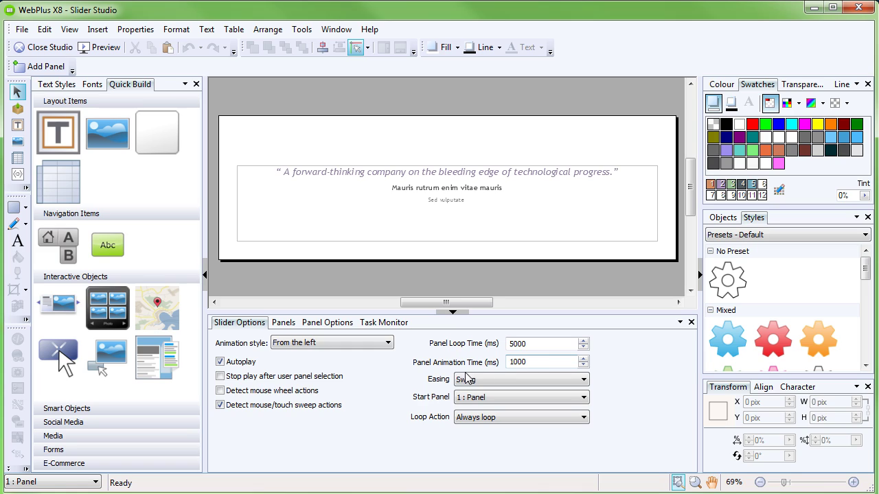
click(282, 325)
Step: Change panel 2's quote to 'Never before has a company come so close to technical perfection…' and close the studio
click(408, 371)
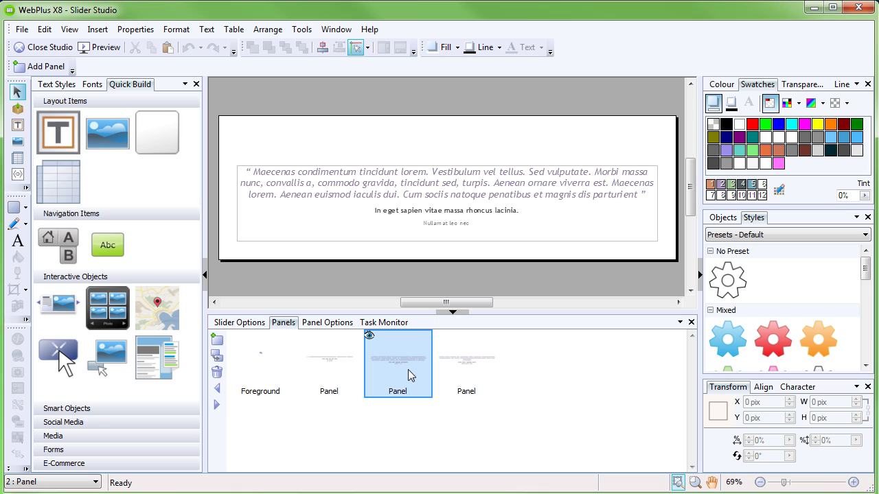
click(635, 192)
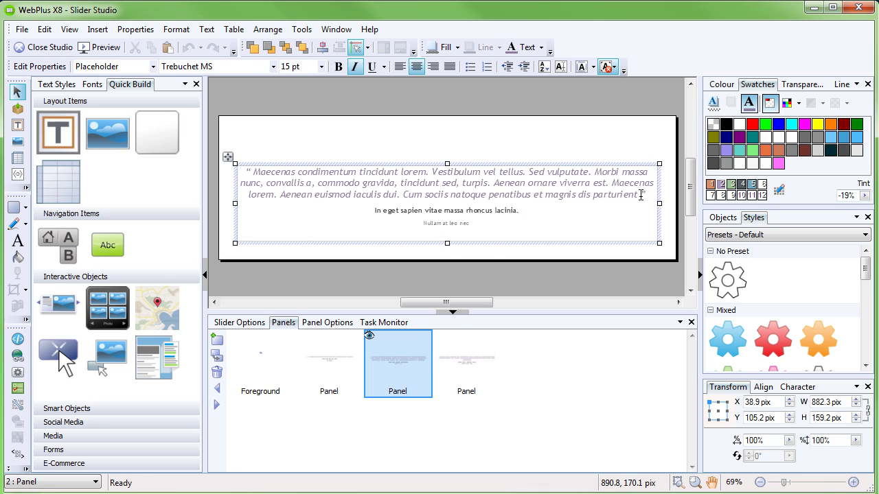
drag(640, 194, 255, 171)
text(Never befo)
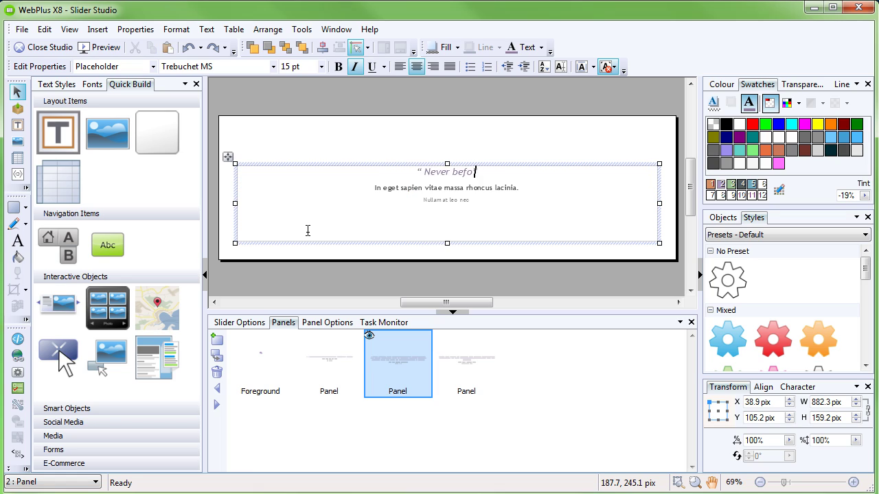
text(re has a company come so close to technical perfection, )
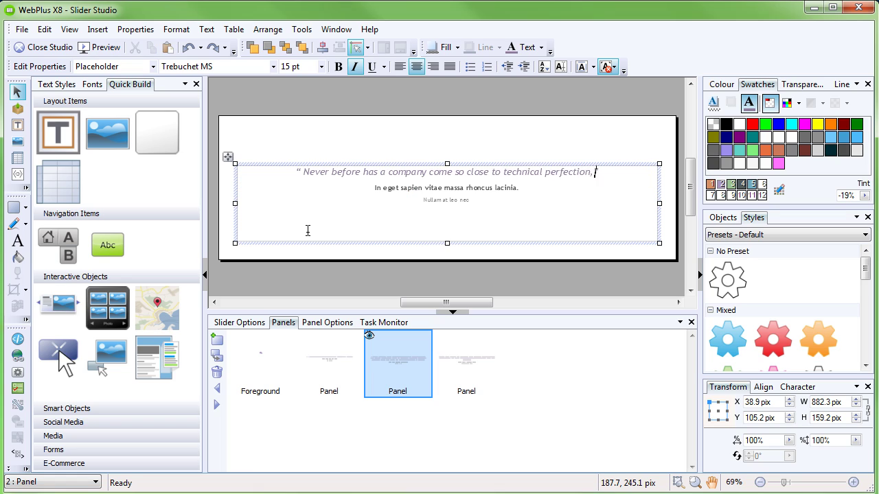
text(whilst retaining a unique and individual approach to work.”)
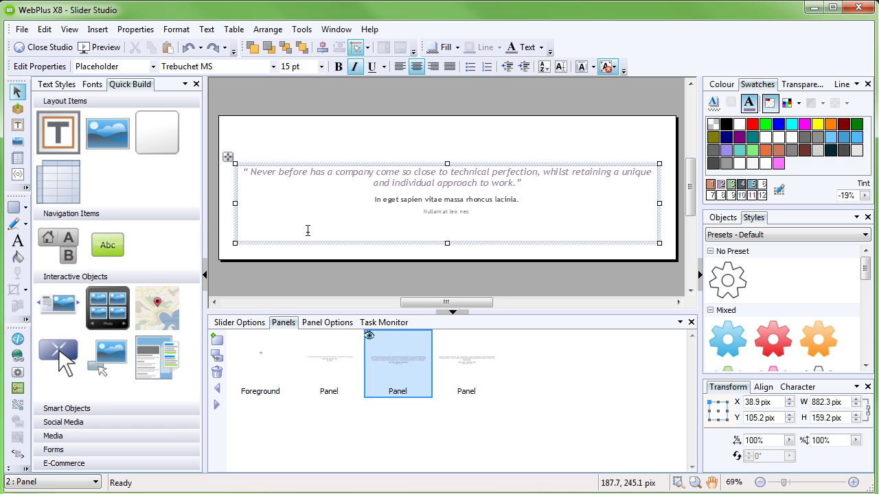
click(369, 156)
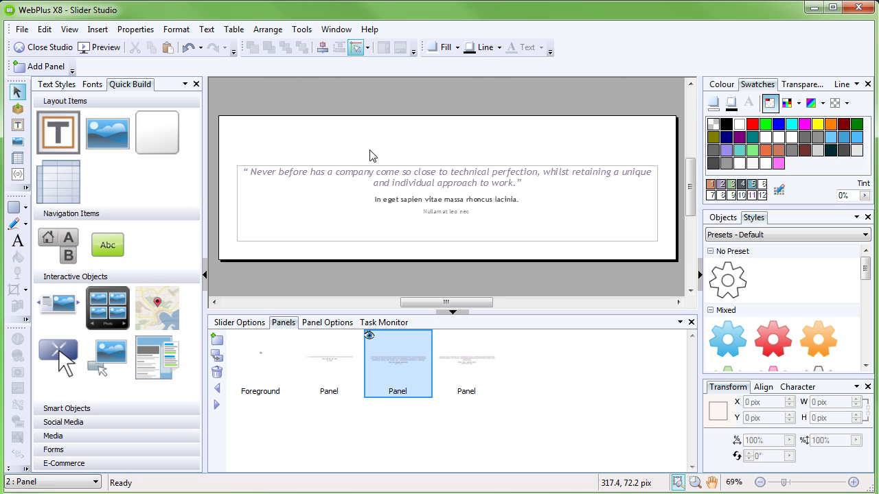
click(43, 50)
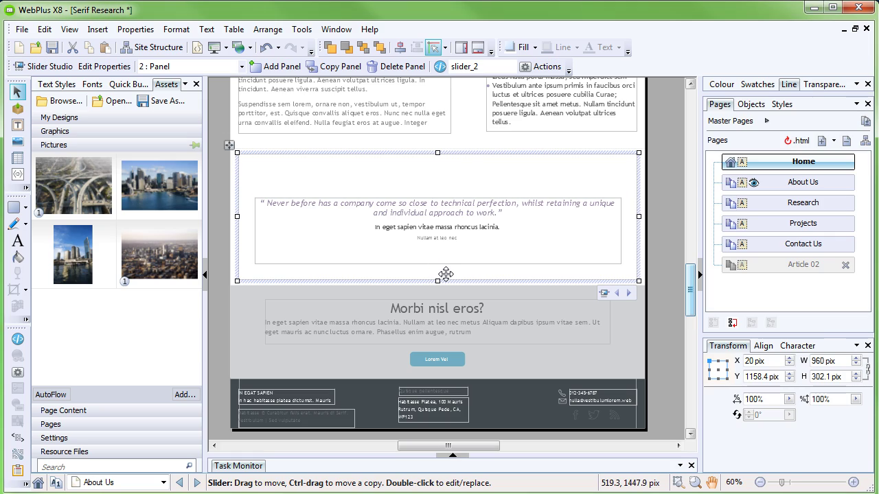
click(656, 267)
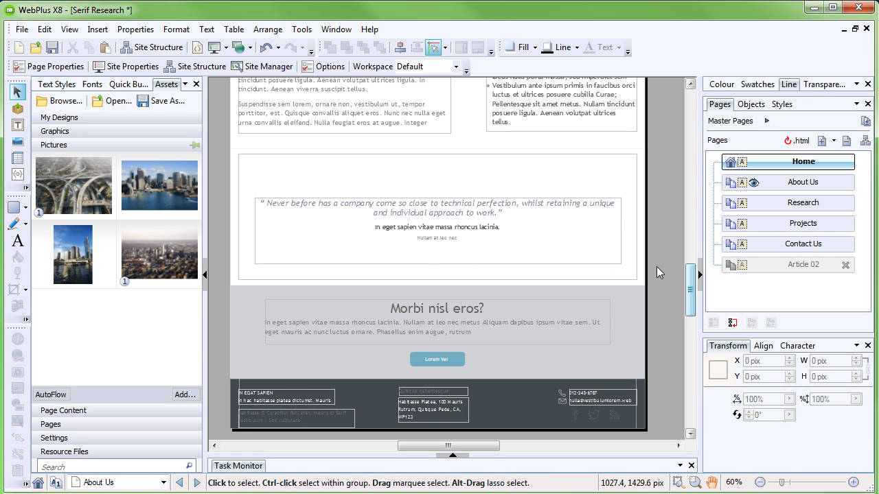
click(214, 46)
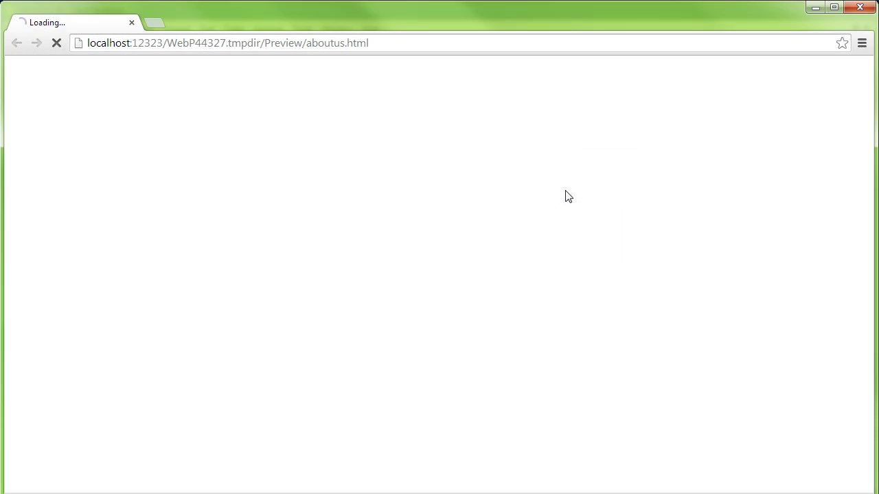
scroll(425, 277, down, 10)
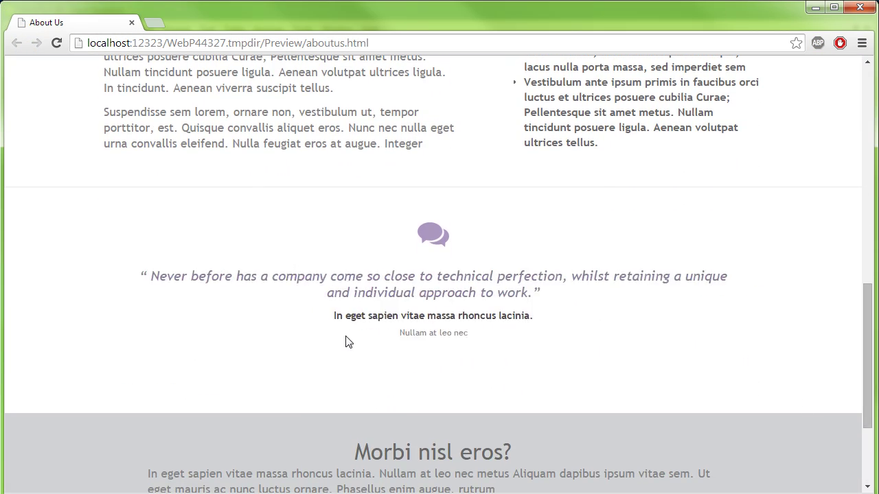
key(alt+Tab)
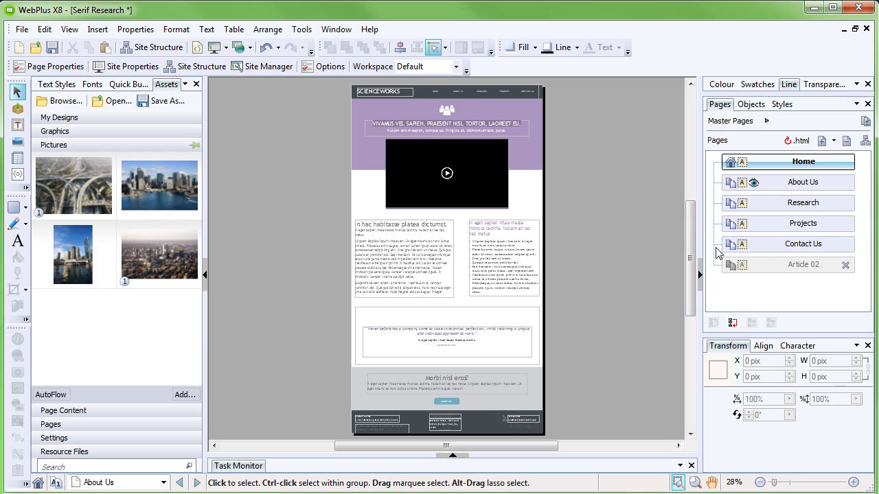
Step: Open the Contact Us page and select its Google Map of Manchester
double_click(831, 247)
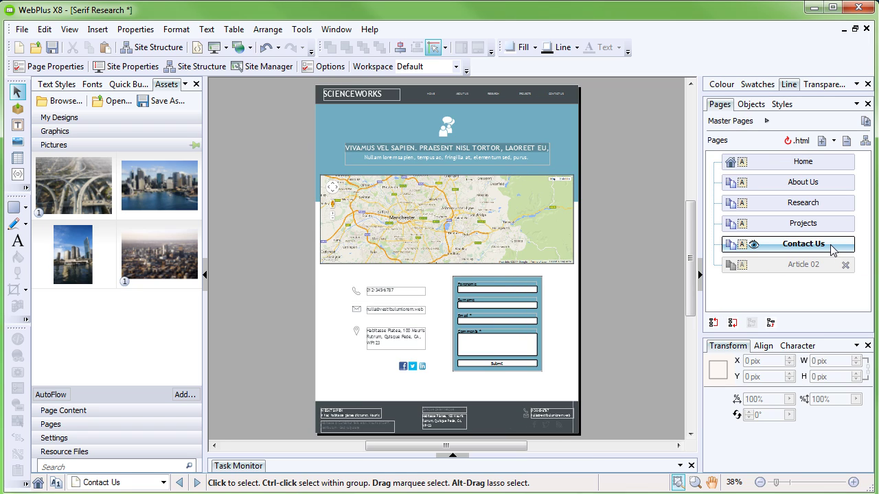
scroll(460, 215, up, 2)
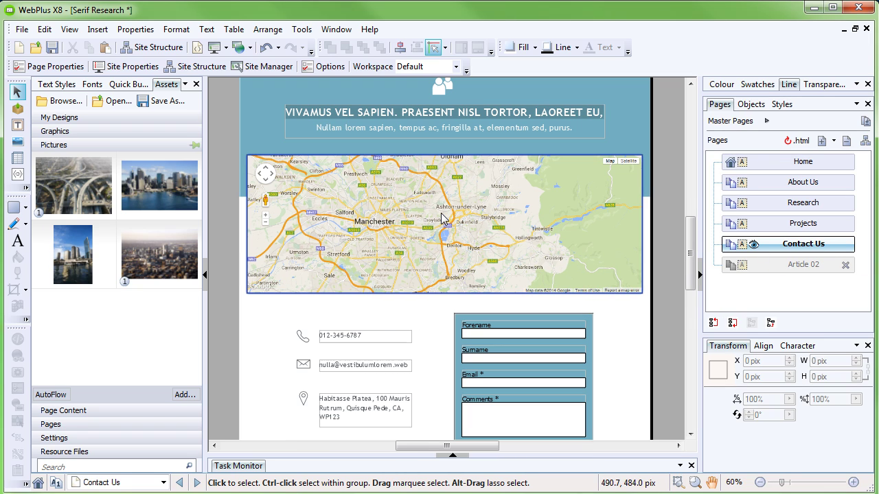
scroll(441, 218, up, 1)
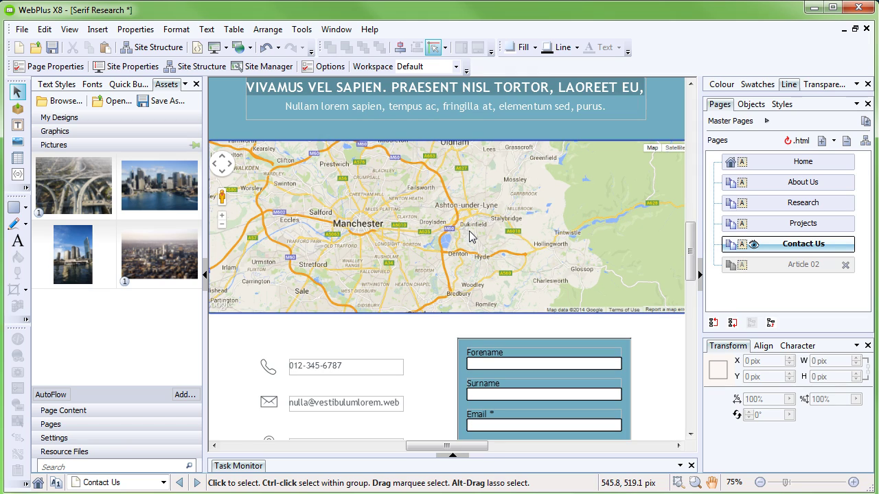
click(470, 234)
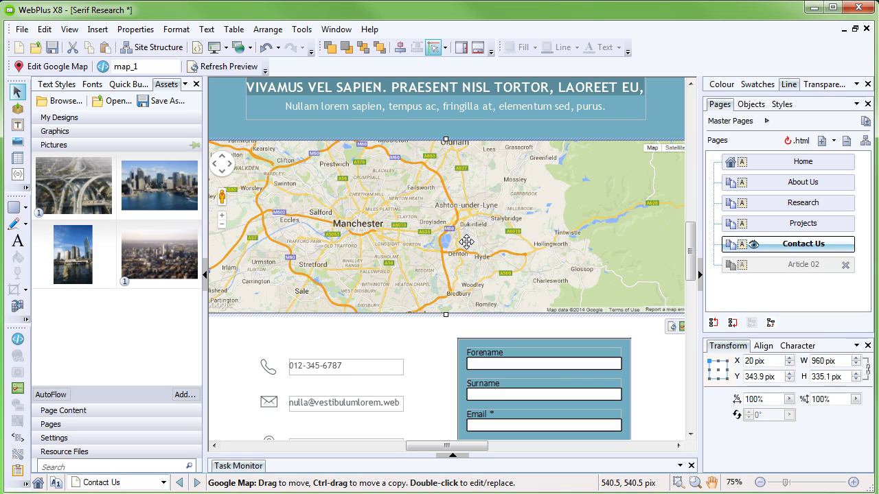
Step: Search Serif's Nottingham postcode in Edit Google Map and pan to frame Serif (Europe) by Clifton Blvd
double_click(462, 265)
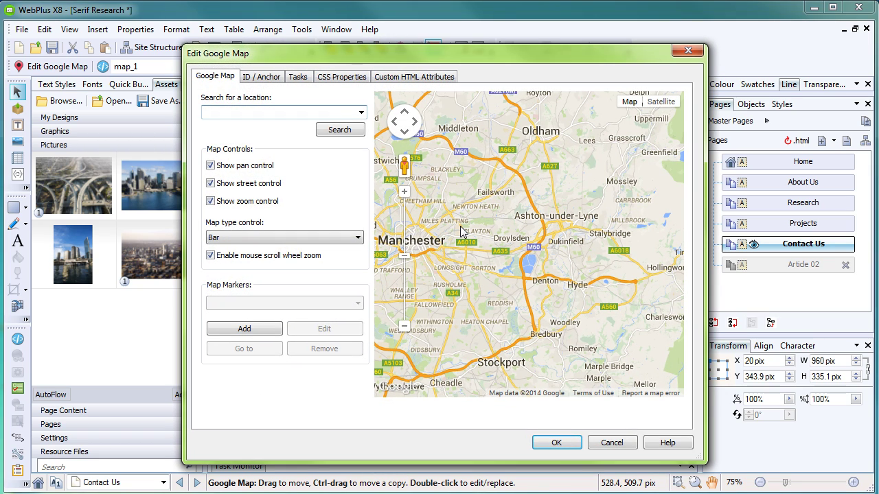
click(262, 117)
text(NG11 7EP)
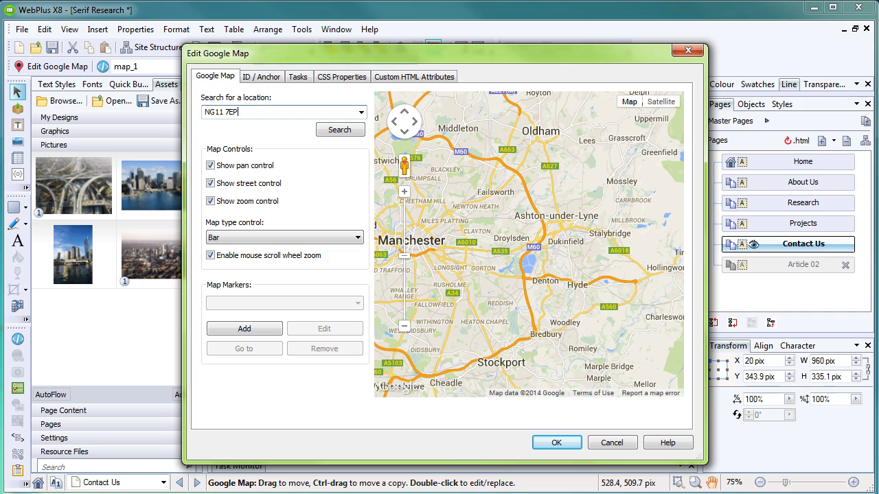
click(334, 132)
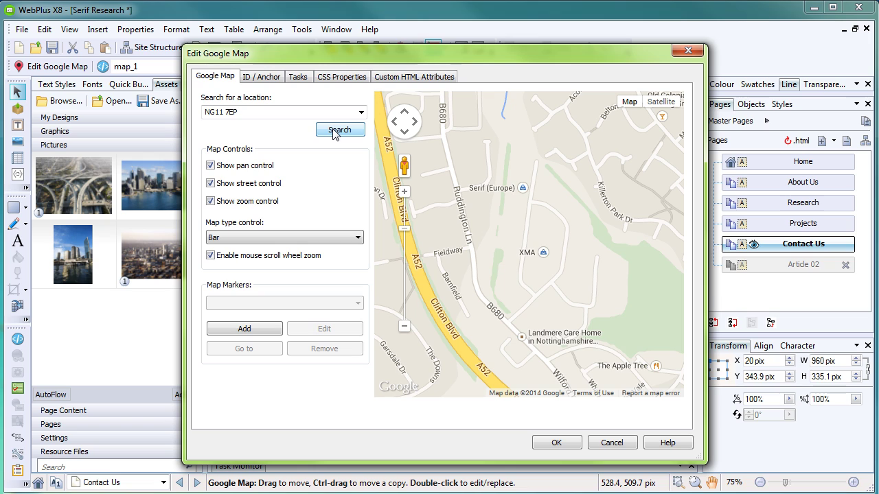
drag(573, 277, 584, 314)
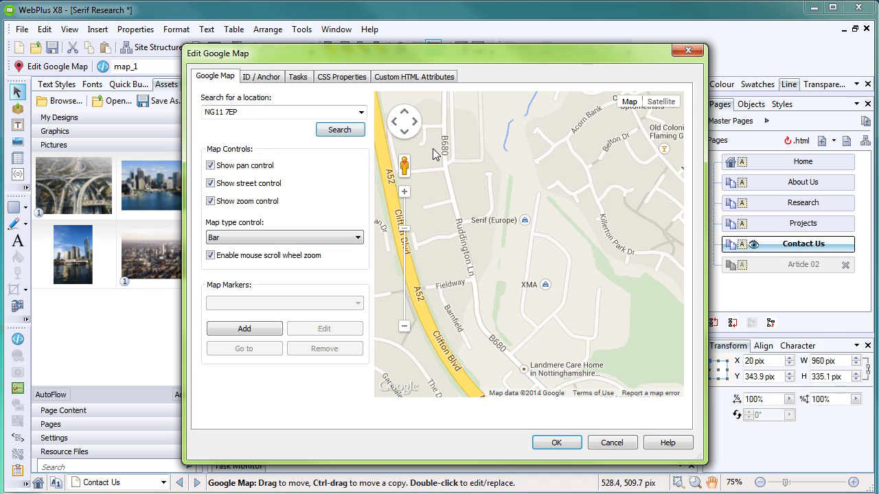
click(415, 123)
click(394, 125)
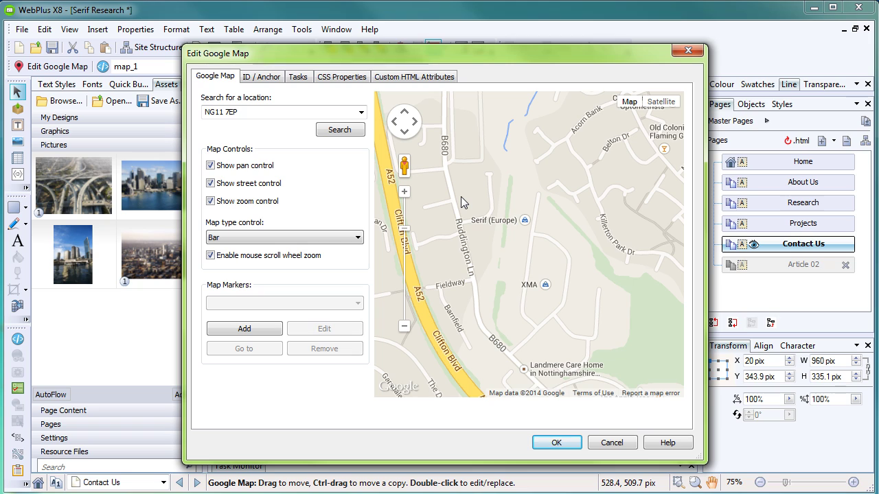
Step: Pin a 'Research Facility' marker just above Serif (Europe) and apply it to the map
click(259, 333)
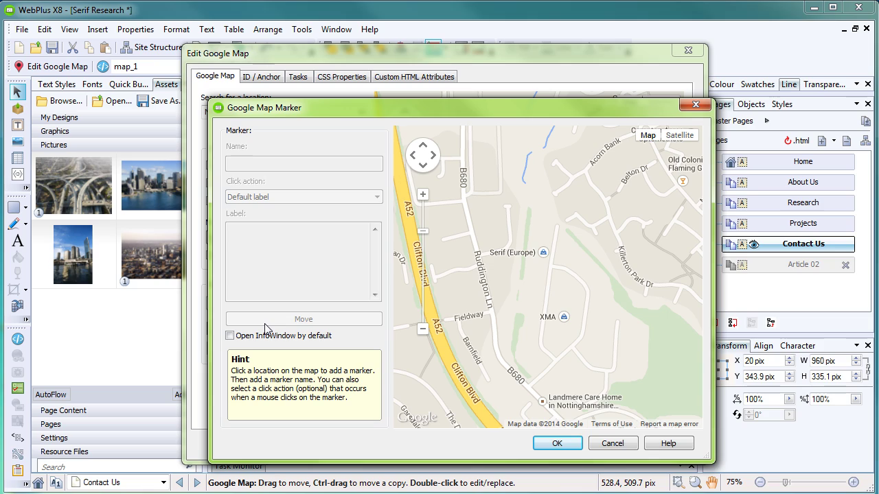
click(530, 226)
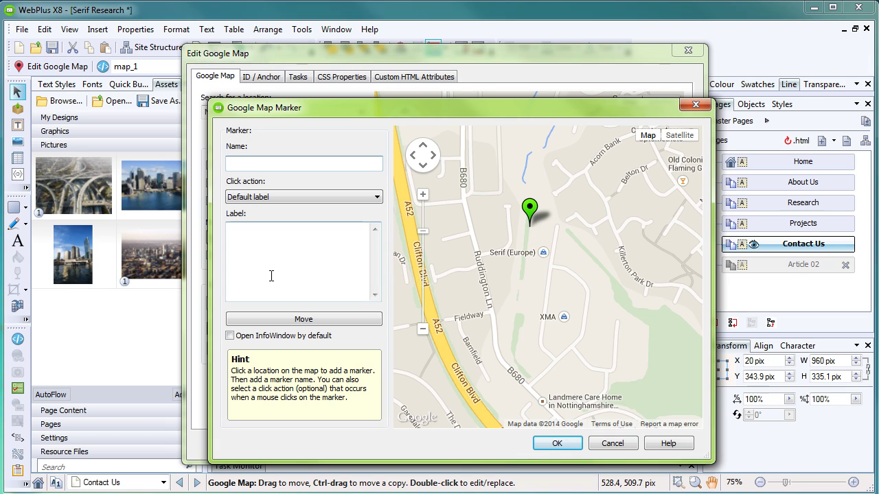
click(295, 321)
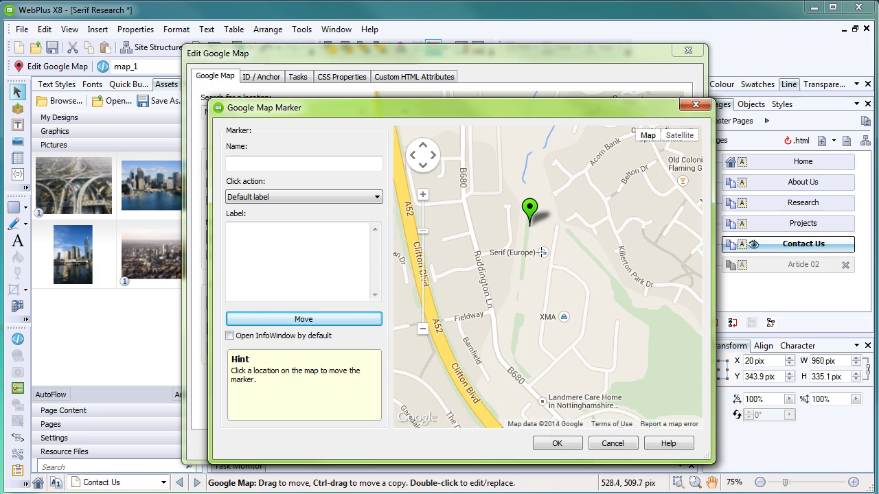
click(541, 252)
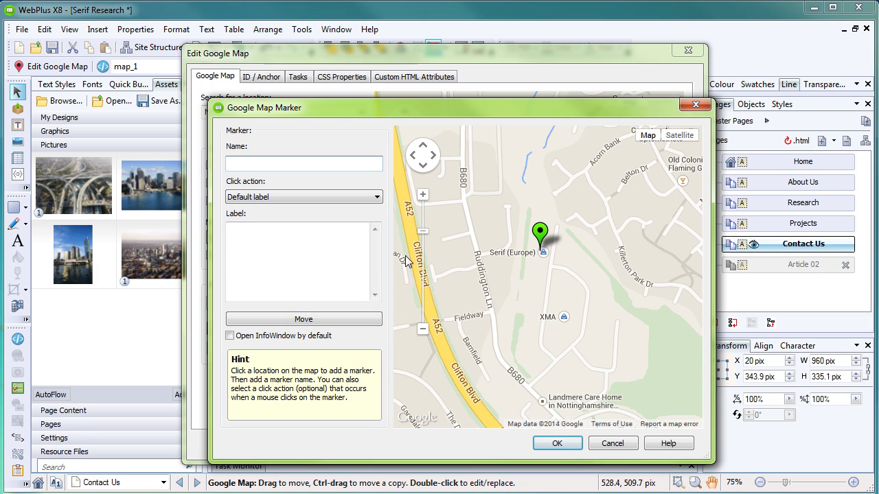
text(Research Facility)
click(560, 444)
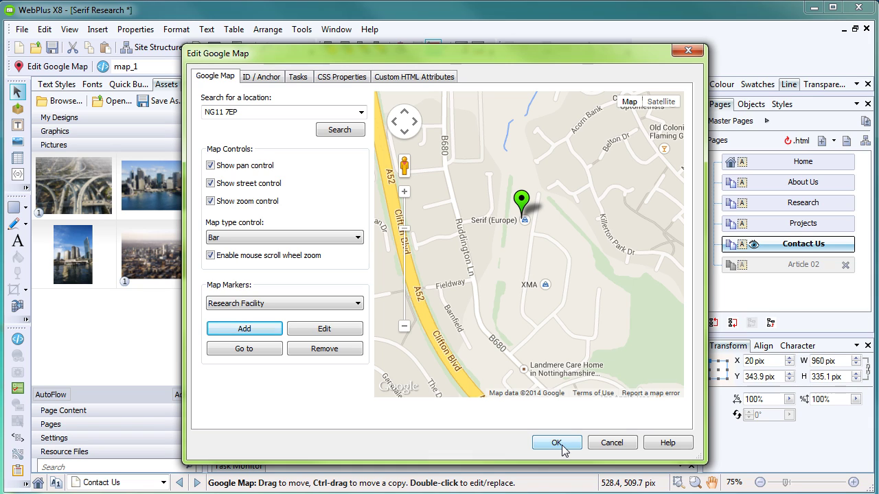
click(560, 445)
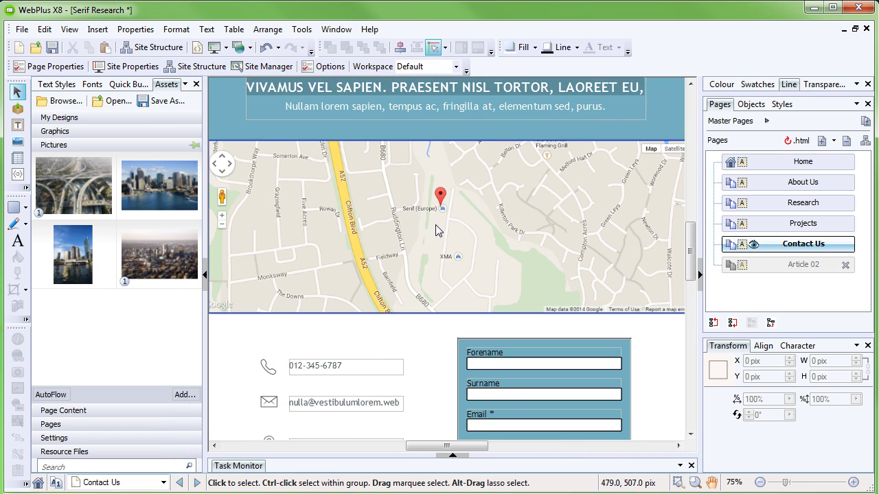
Step: Deselect the map and preview the Contact Us page in a browser
scroll(441, 226, down, 3)
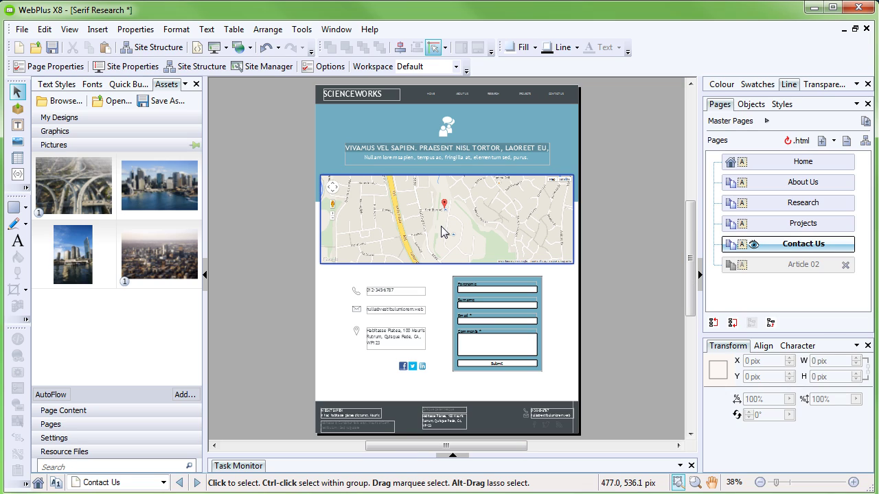
key(Escape)
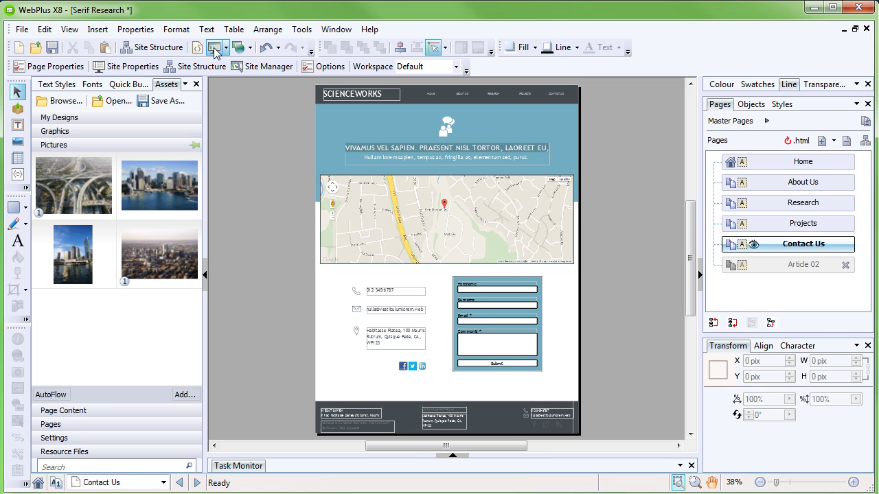
click(214, 47)
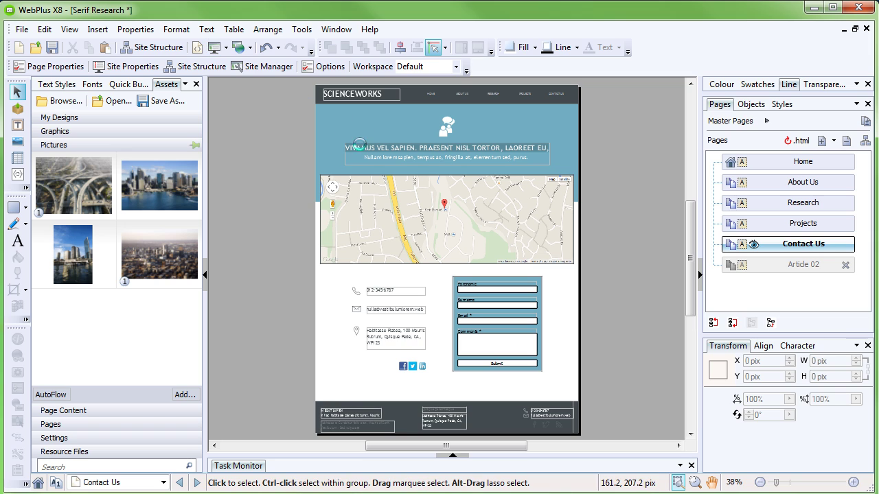
Step: Pan the previewed map, switch it to Satellite and back to Map, then return to WebPlus
scroll(859, 133, down, 2)
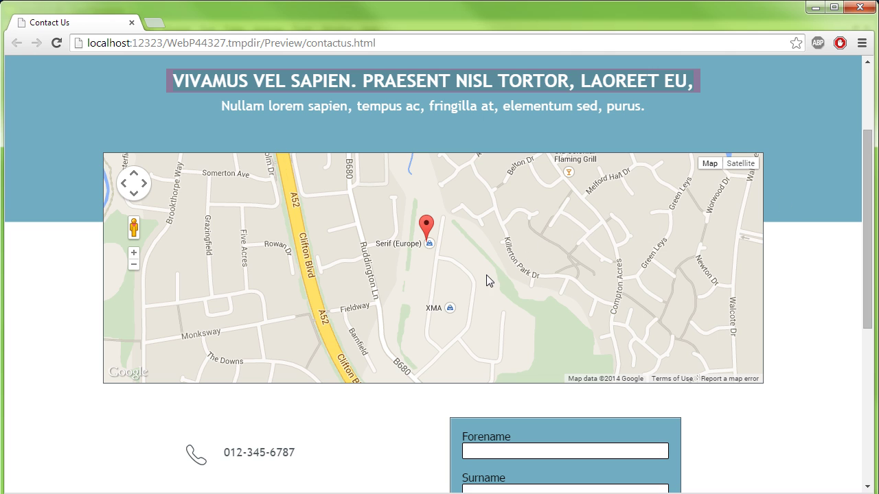
drag(485, 278, 518, 291)
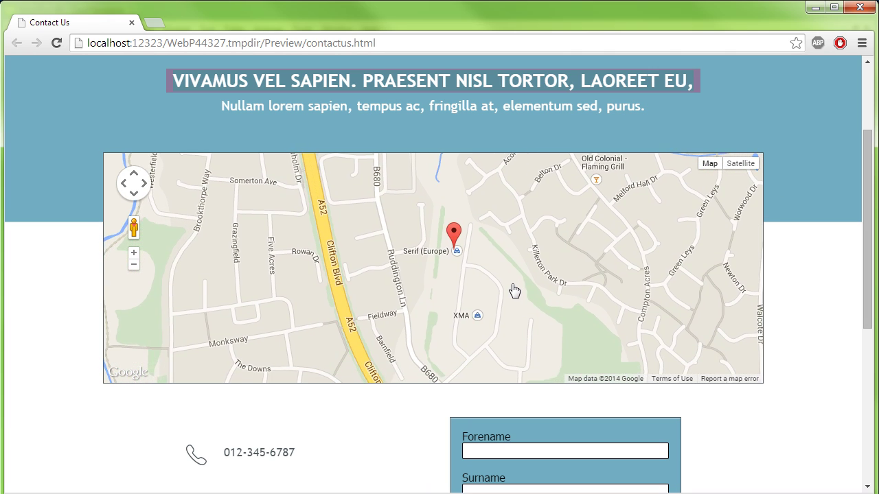
click(747, 169)
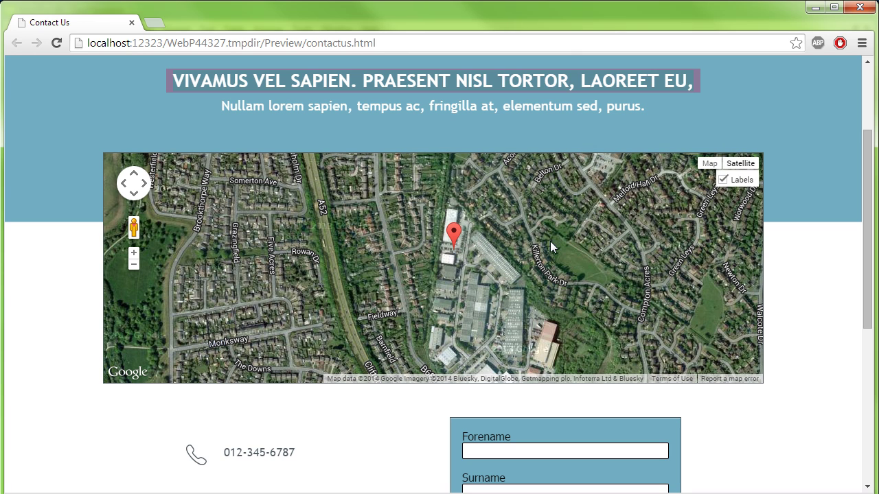
click(709, 163)
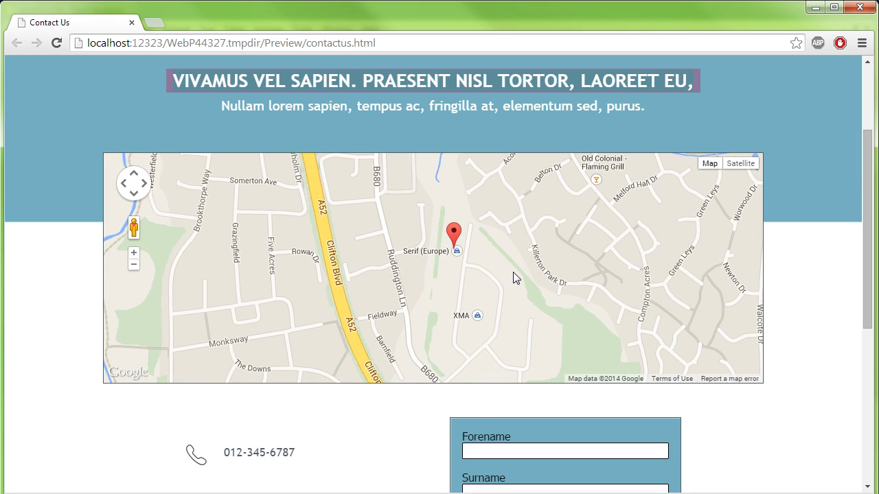
key(alt+Tab)
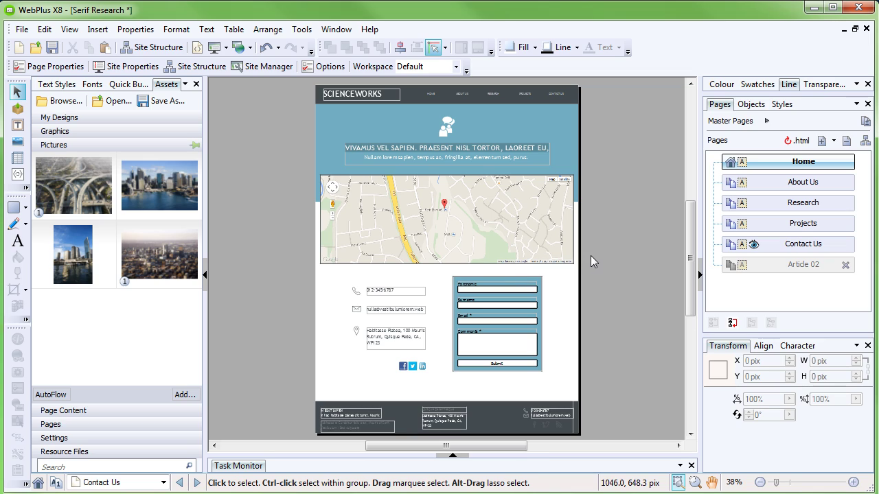
Step: Flip through the Projects, About Us and Home pages, then scroll down the Contact Us page
double_click(776, 231)
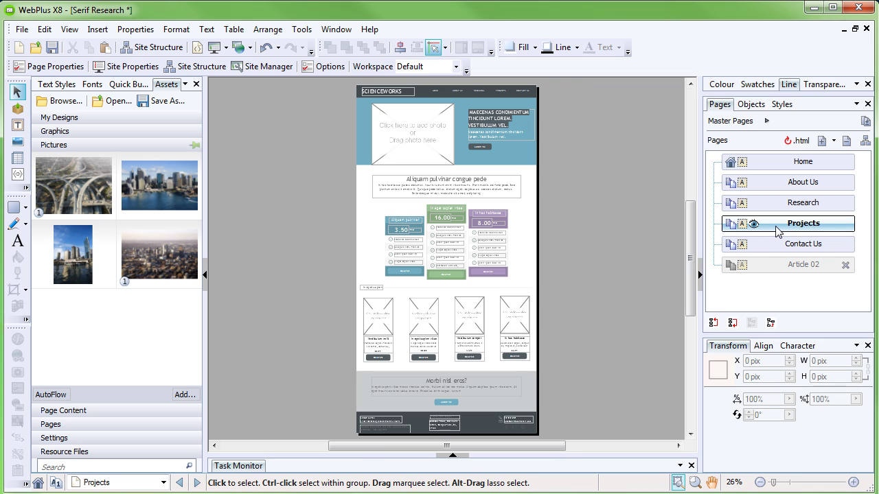
double_click(789, 184)
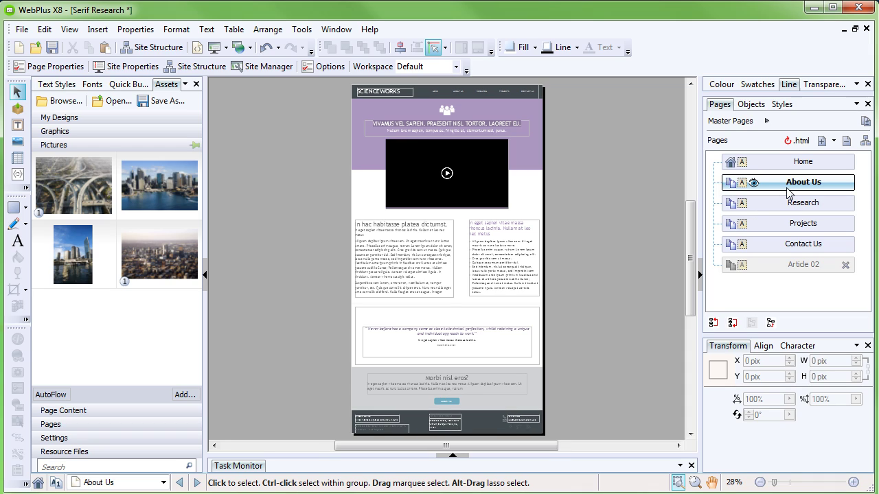
double_click(791, 243)
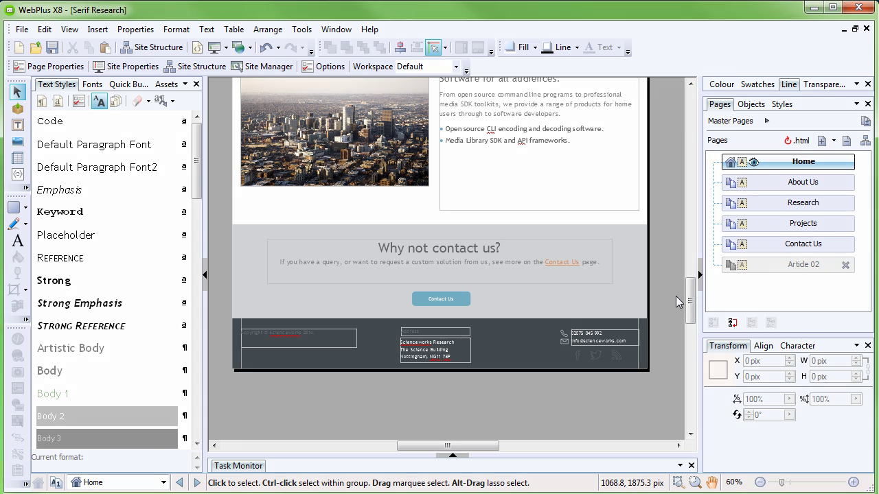
double_click(766, 250)
scroll(690, 289, down, 3)
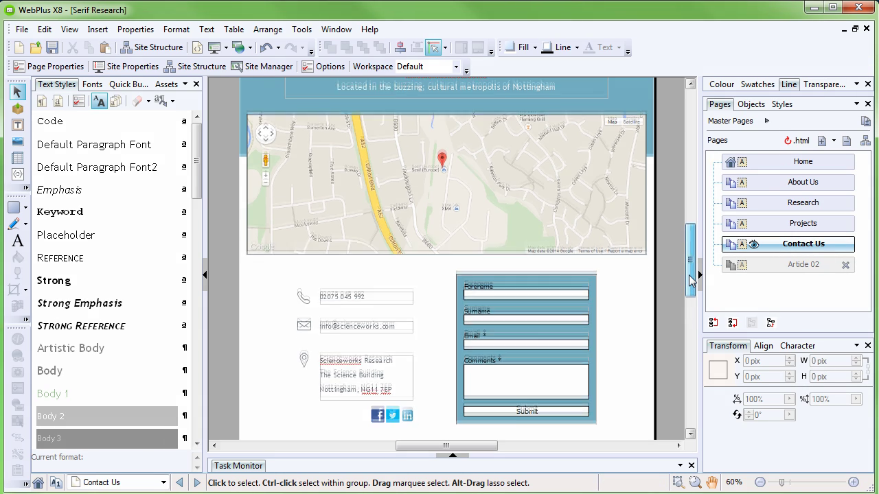
drag(690, 288, 695, 275)
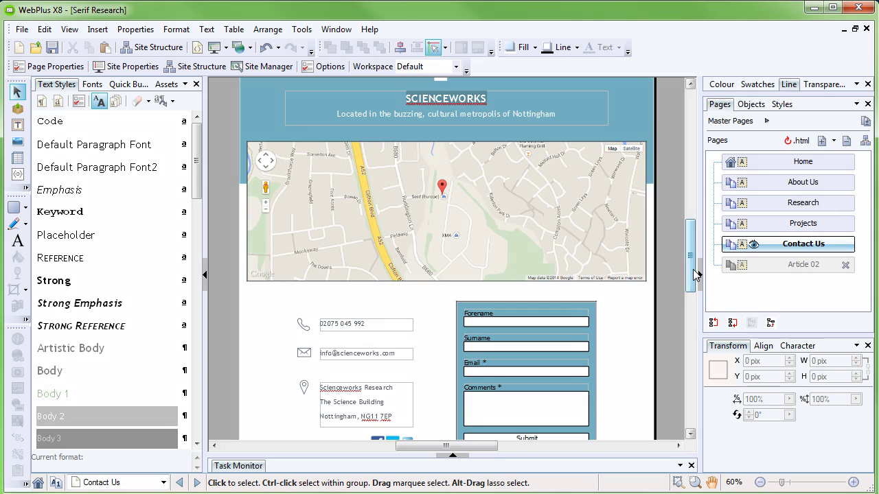
Step: Review the Projects page's Buy Now pricing tables, then return to the Home page
double_click(773, 226)
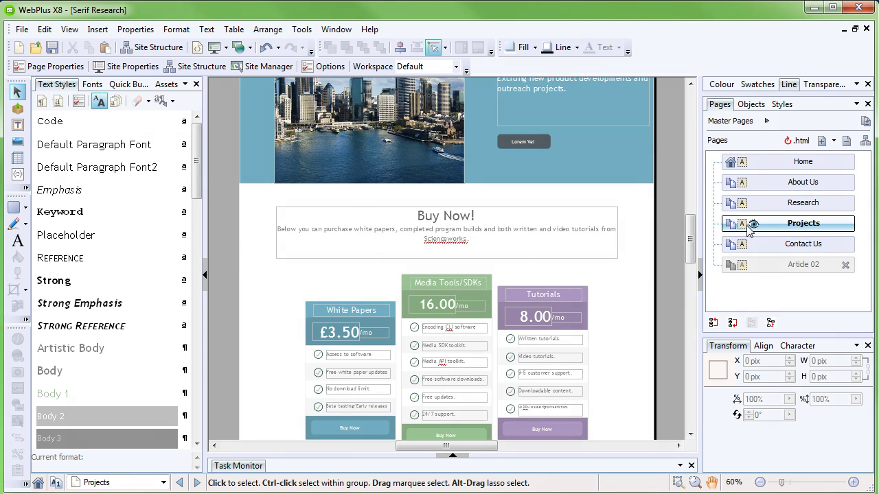
drag(689, 242, 692, 226)
double_click(735, 165)
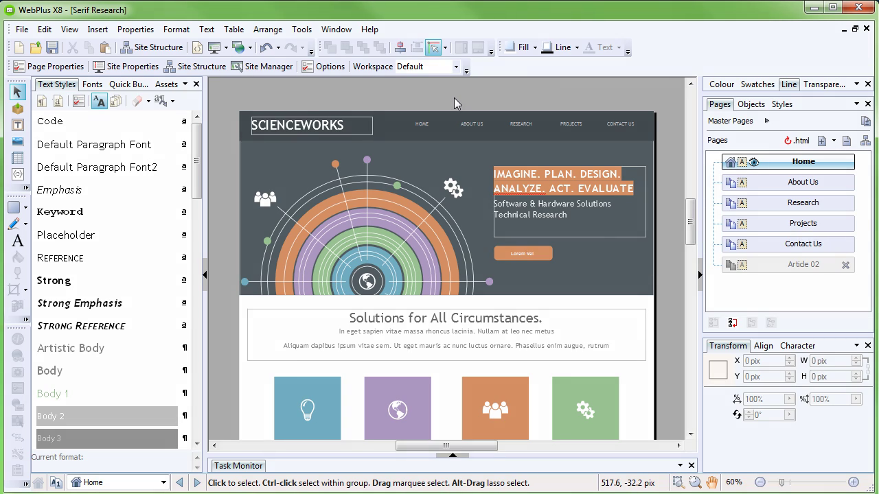
Step: Start Publish to Web and follow its prompt to set up WebPlus.net hosting online
click(250, 48)
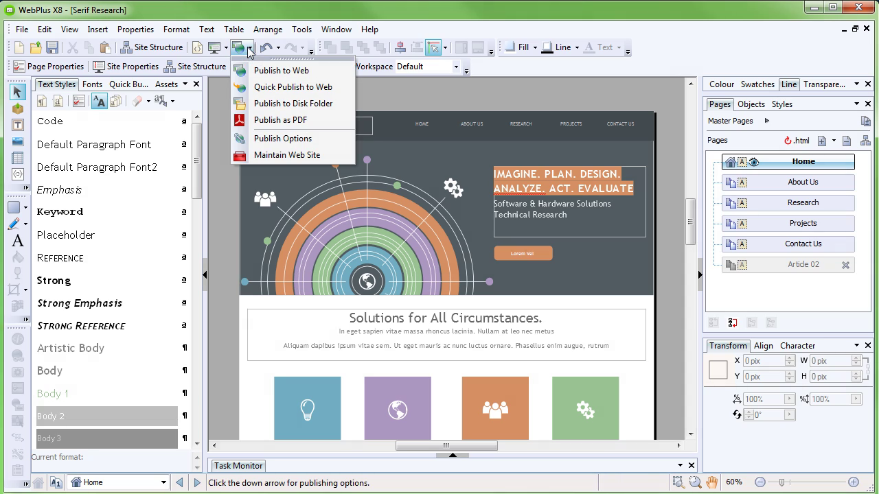
click(284, 72)
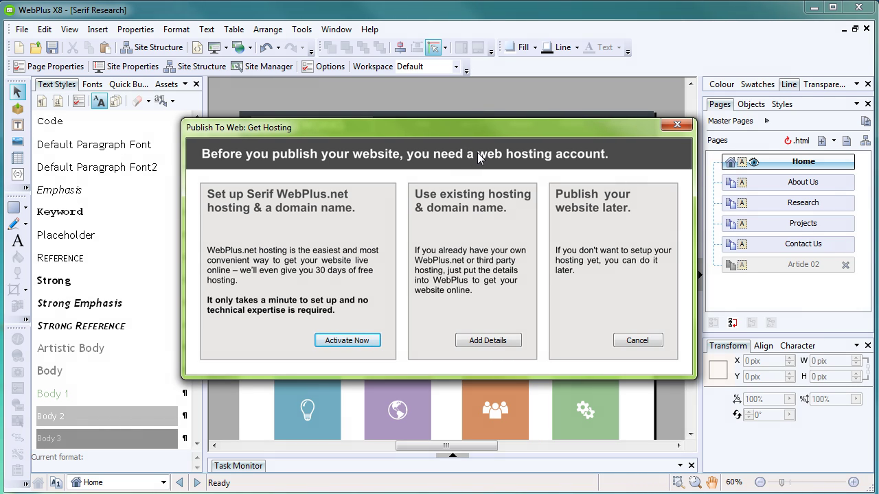
click(347, 340)
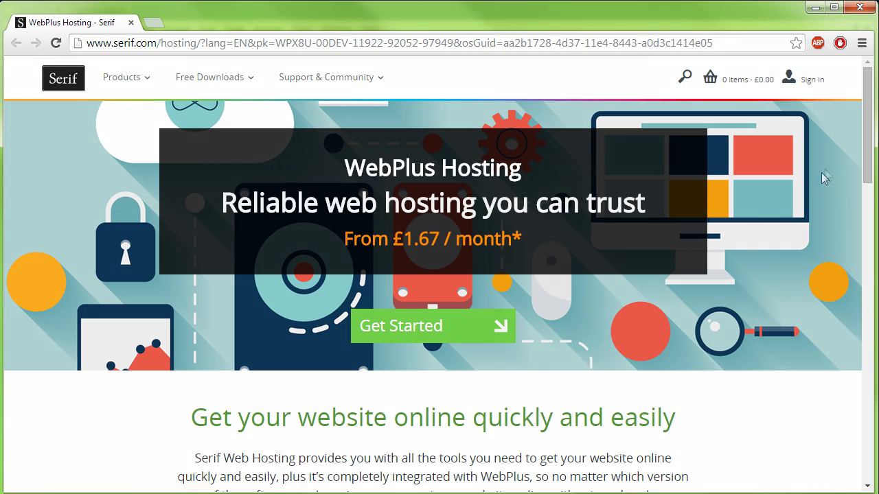
Step: Select the Gold hosting package and enter the account e-mail address
drag(871, 165, 872, 292)
drag(869, 119, 872, 232)
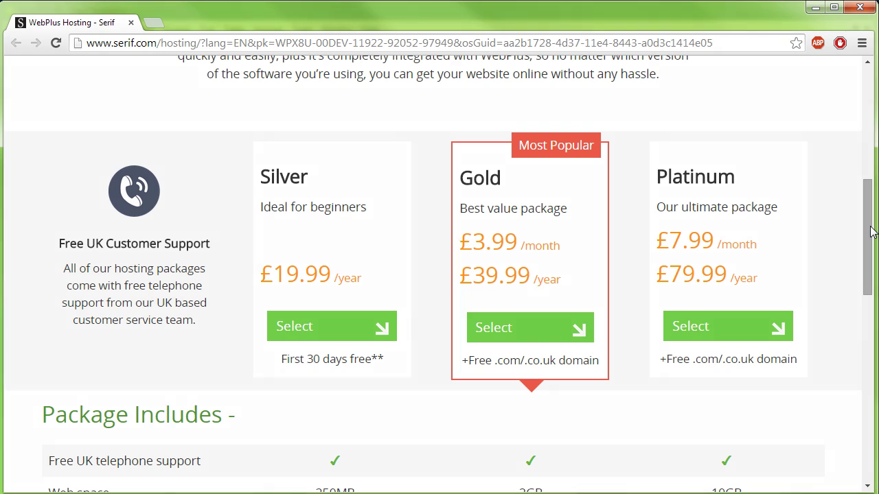
click(547, 331)
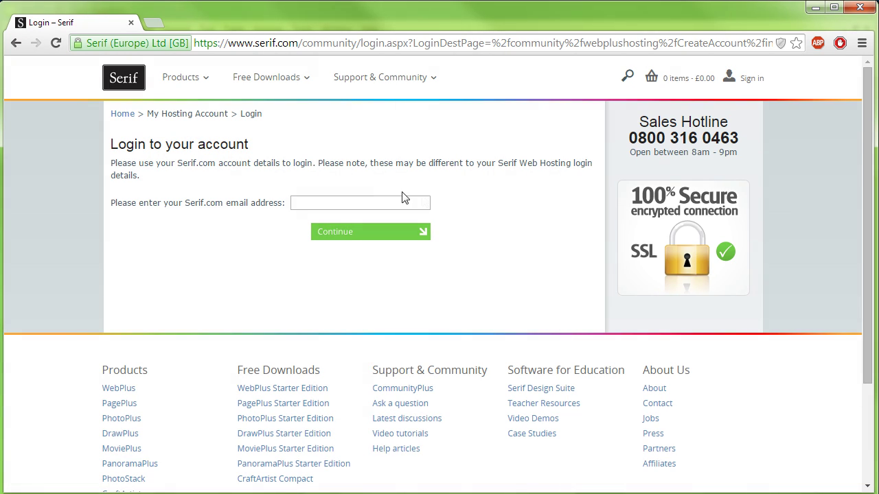
key(ctrl+v)
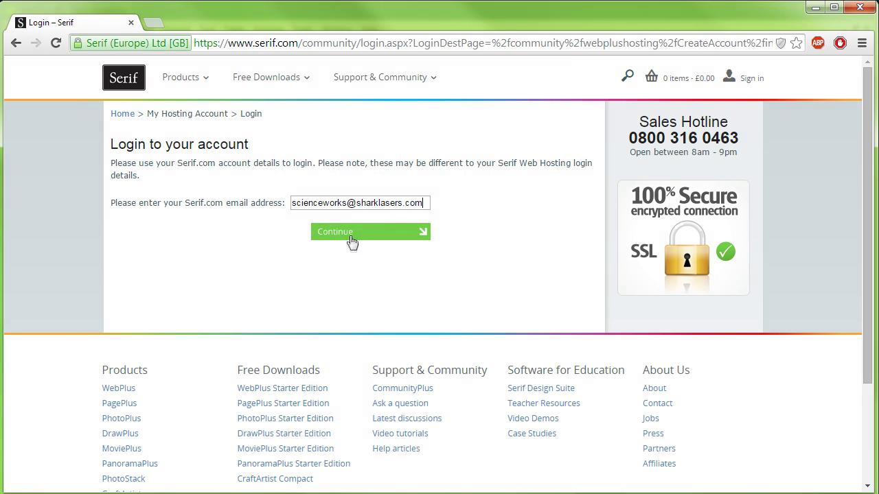
click(352, 238)
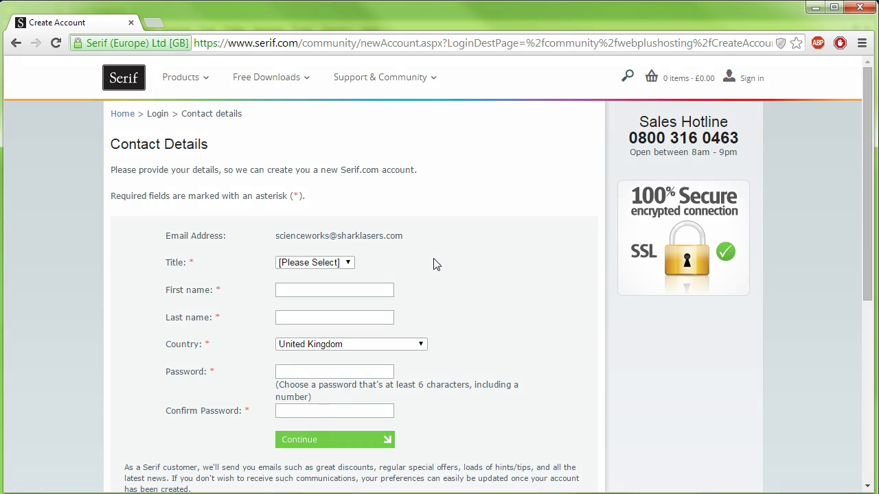
Step: Fill in the new account's title Mr, first name Science, last name Works and password
scroll(433, 265, down, 1)
click(343, 194)
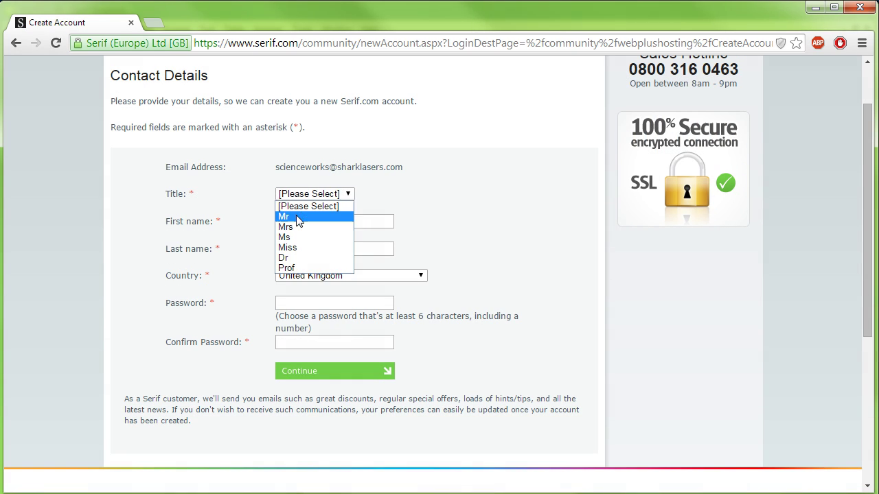
click(297, 217)
key(Tab)
text(Science)
key(Tab)
text(Works)
key(Tab)
key(Tab)
text(************)
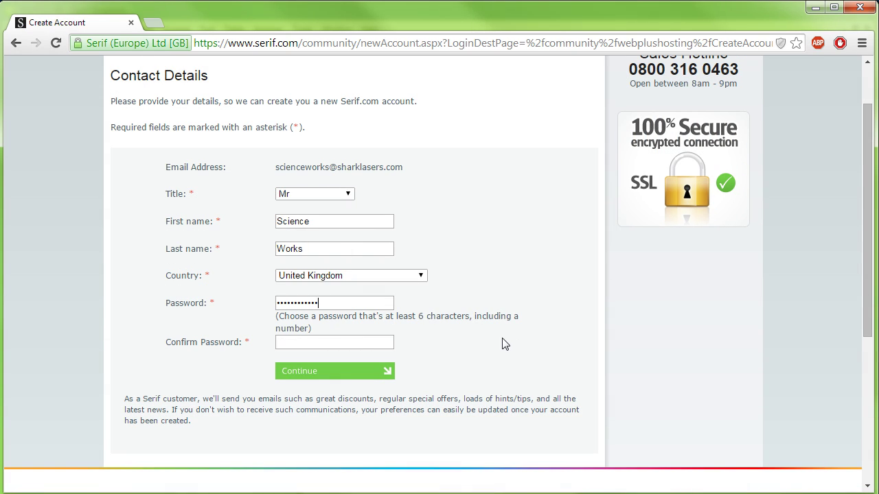
key(Tab)
Step: Confirm the account password, submit the contact details, and enter the hosting password twice
text(************)
click(332, 374)
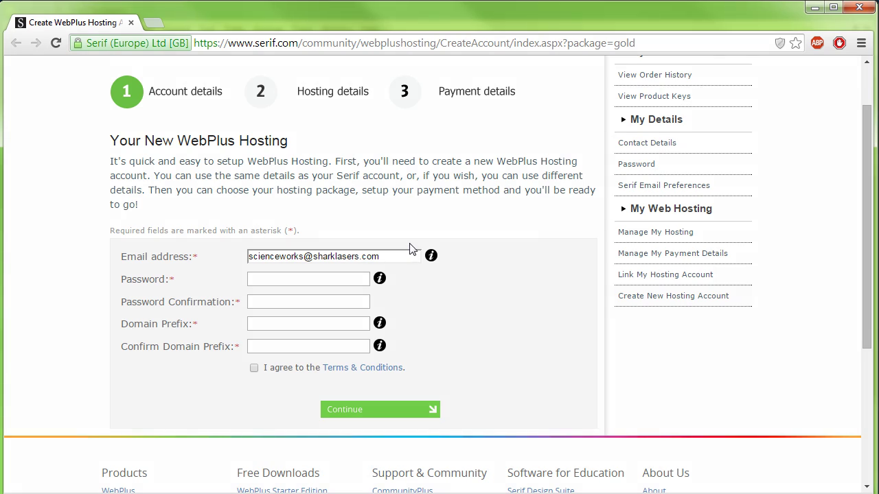
click(283, 280)
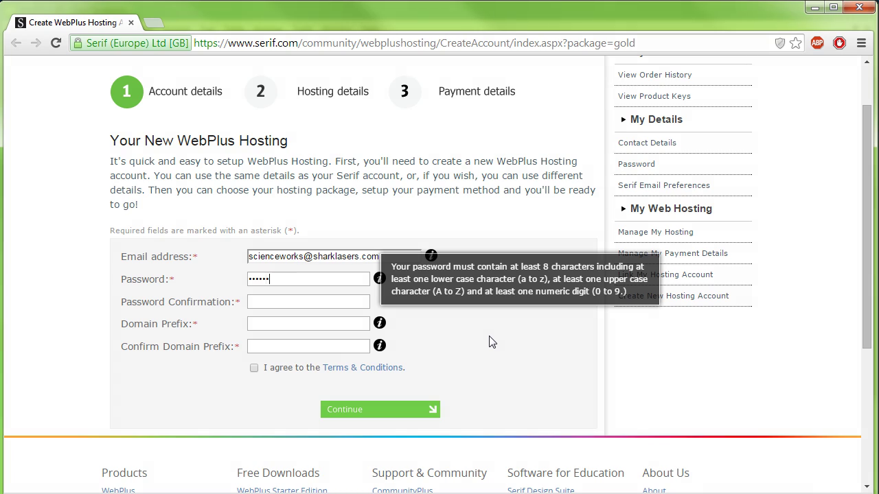
text(******)
key(Tab)
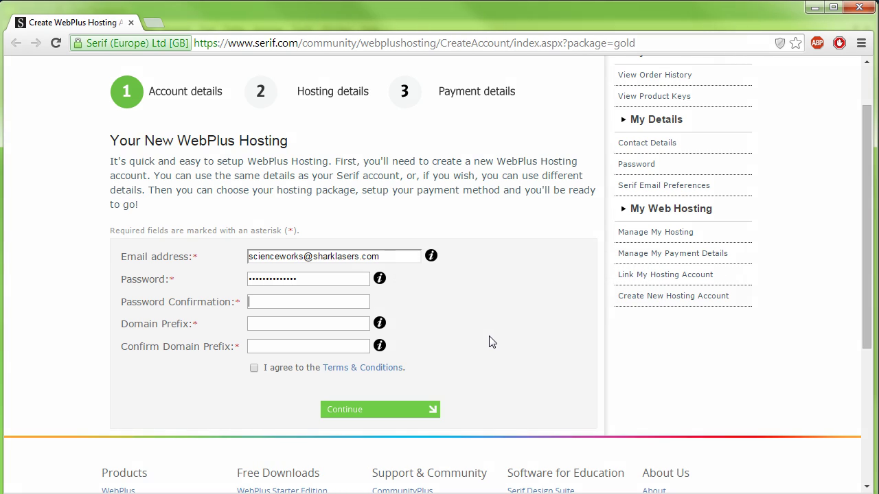
text(**************)
Step: Enter scienceworks as the domain prefix in both fields, accept the Terms & Conditions, and continue
key(Tab)
text(scienceworks)
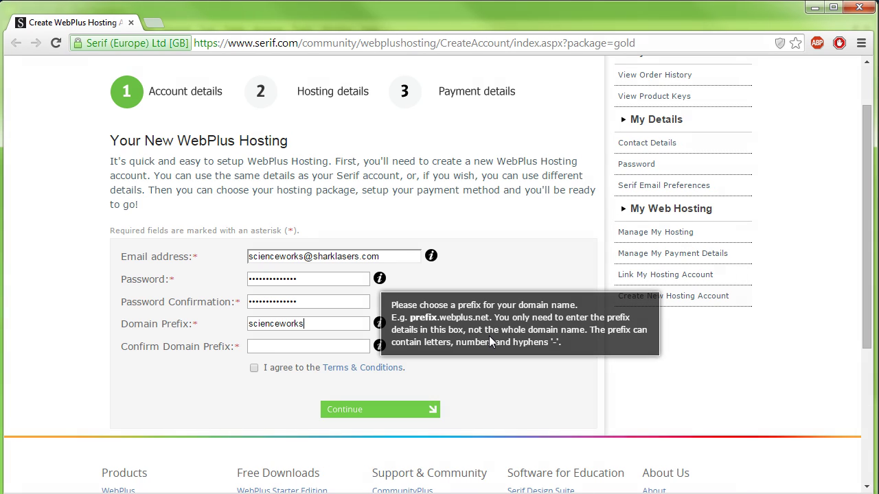
key(Tab)
text(scienceworks)
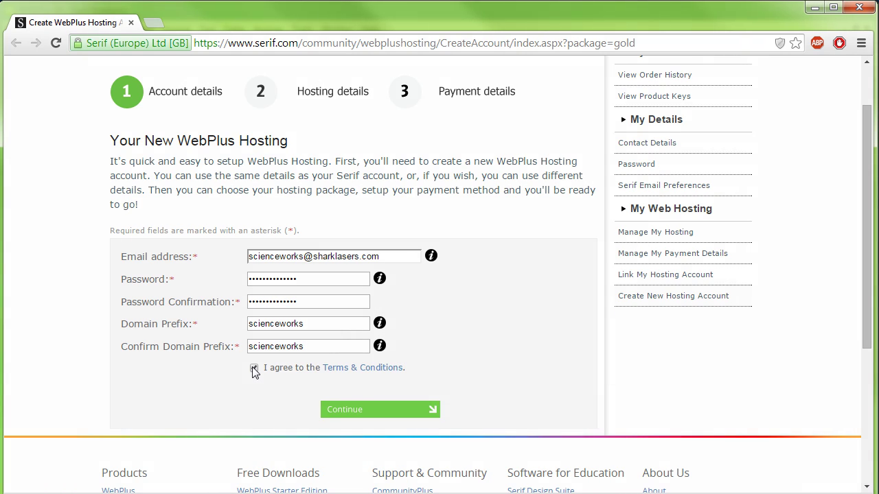
click(254, 368)
click(379, 411)
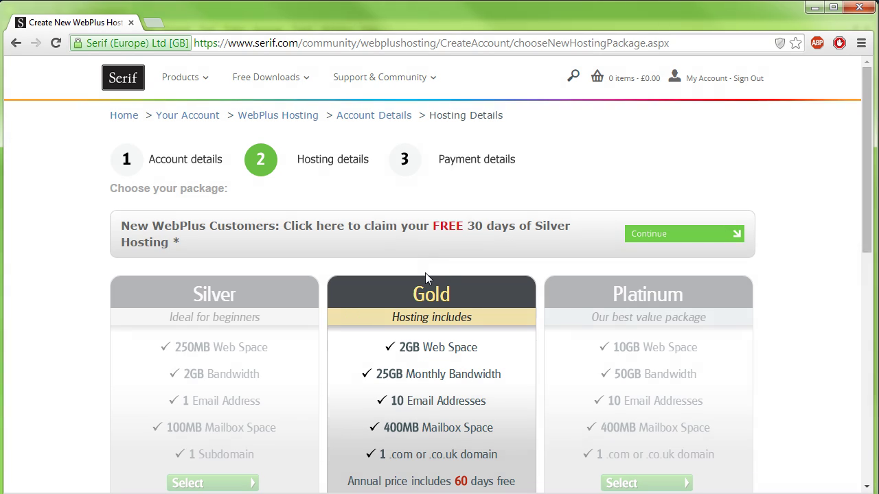
Step: Proceed to payment for the Gold hosting package at £3.99 per month
drag(864, 146, 863, 247)
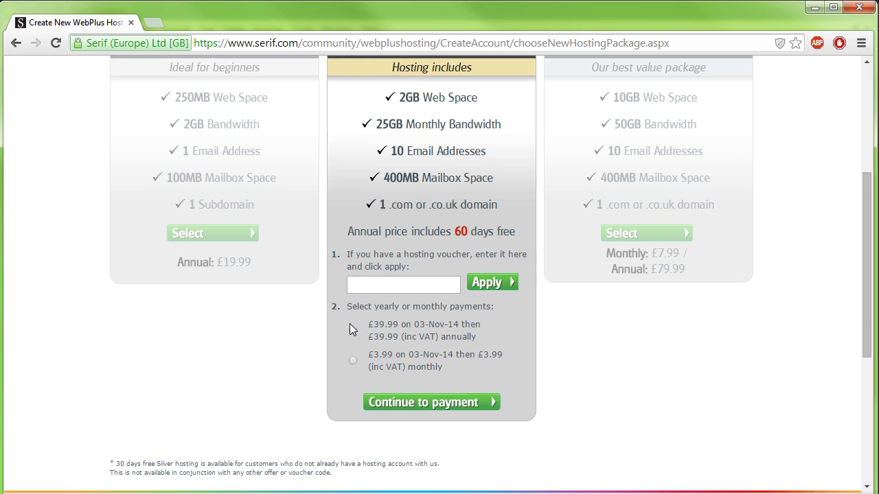
click(427, 405)
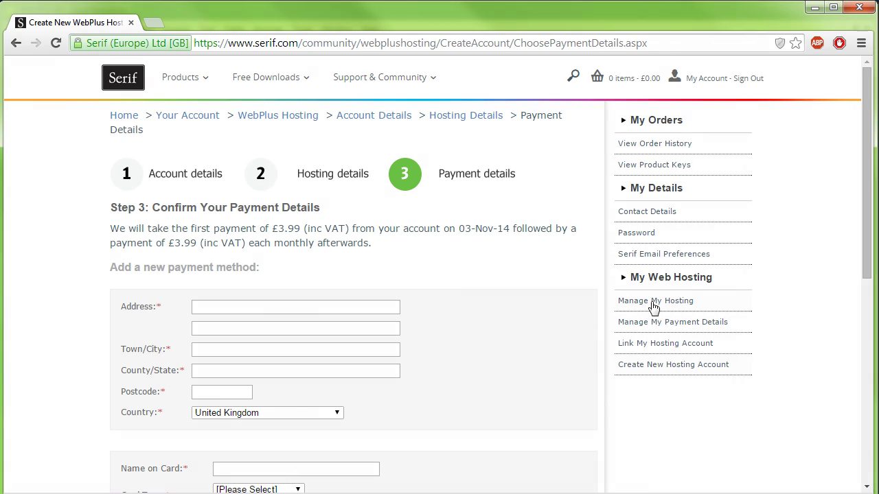
drag(865, 217, 868, 271)
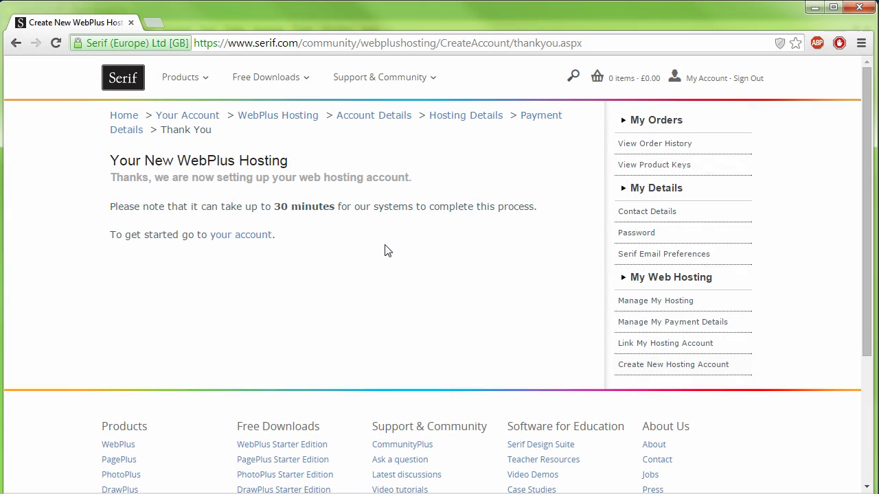
Step: Name the FTP account Scienceworks and paste in the FTP address ftp.scienceworks.webplus.net
click(263, 235)
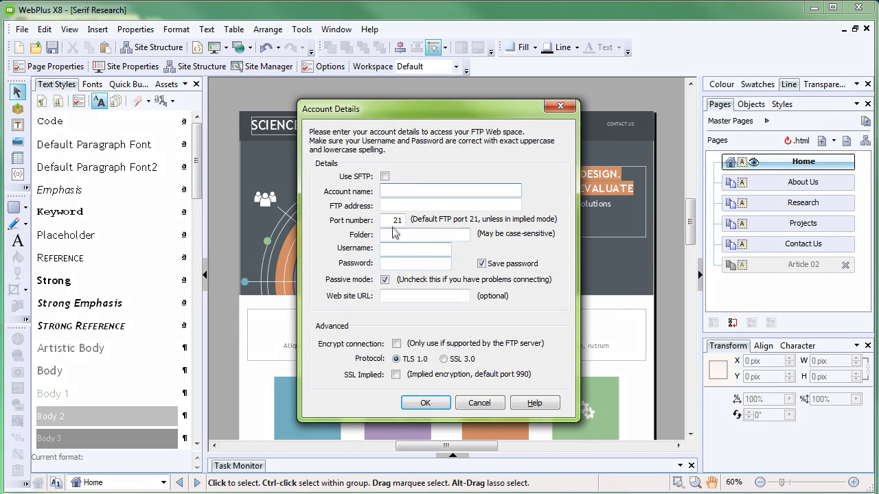
text(Scienceworks)
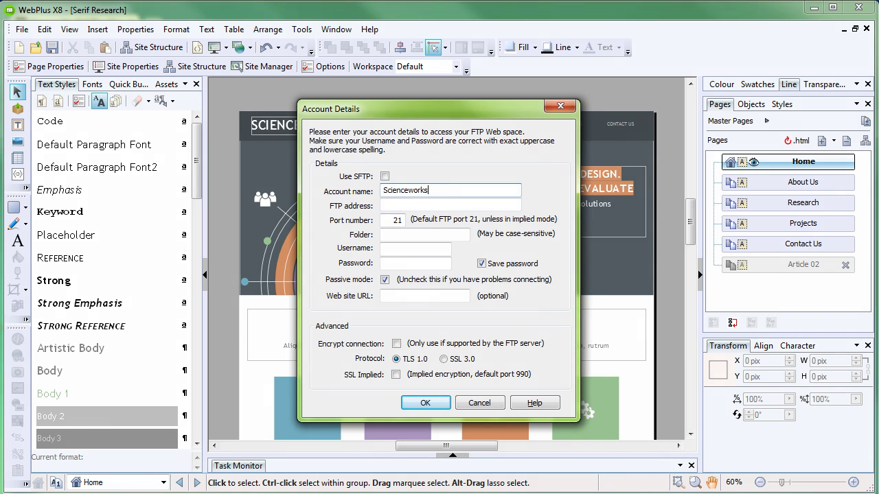
key(Tab)
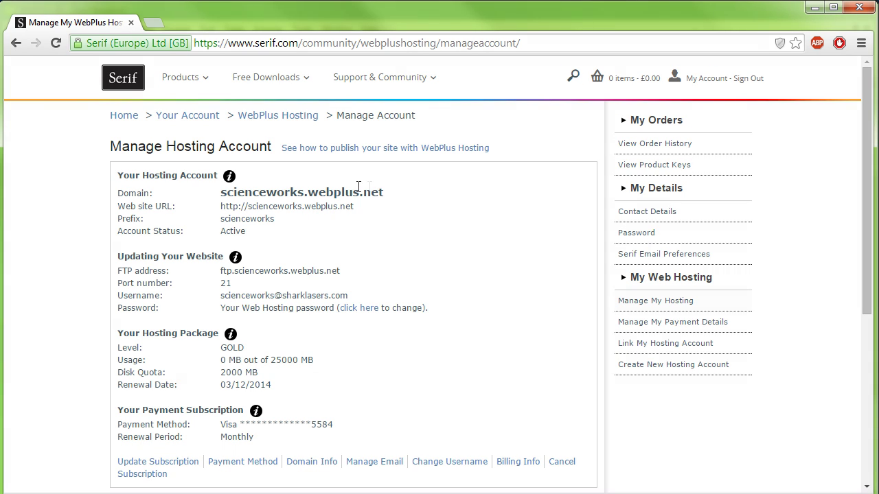
drag(345, 272, 222, 273)
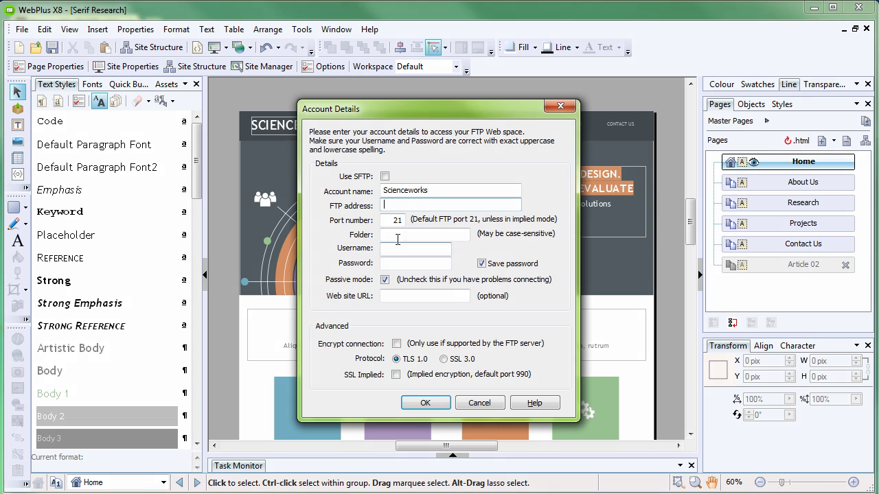
text(ftp.scienceworks.webplus.net)
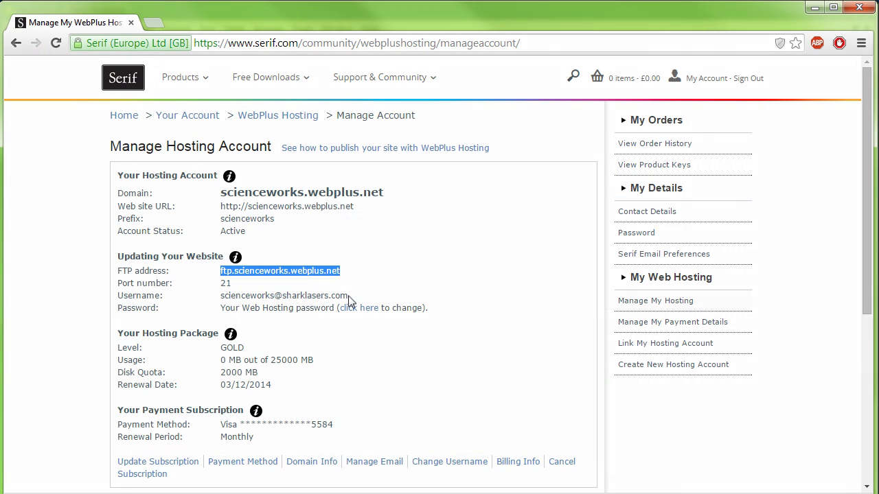
Step: Enter the hosting account's username in the Account Details dialog
drag(353, 295, 224, 301)
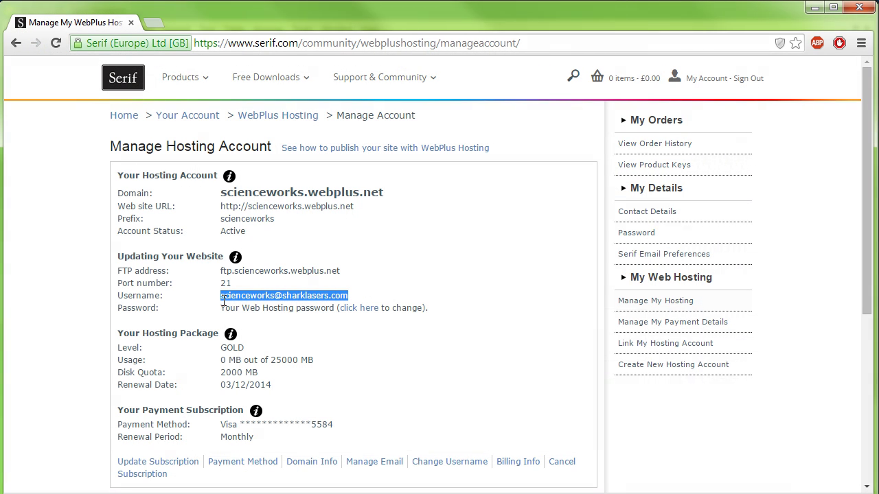
click(414, 251)
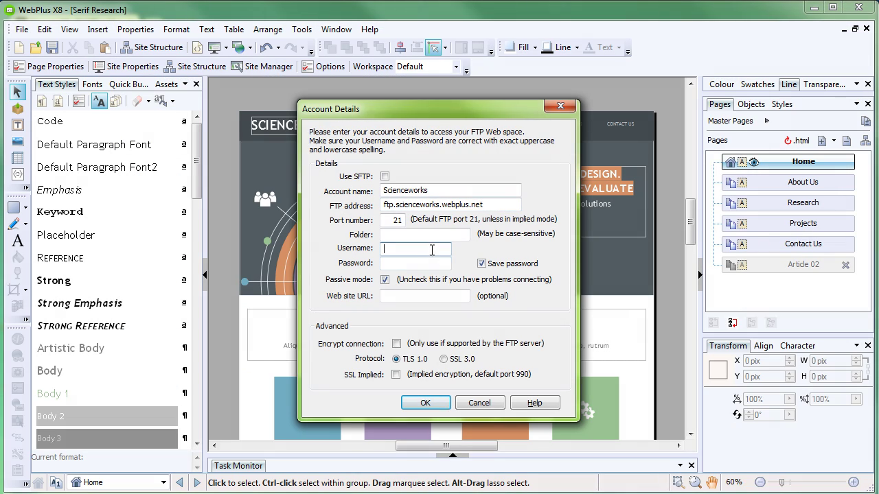
key(alt+Tab)
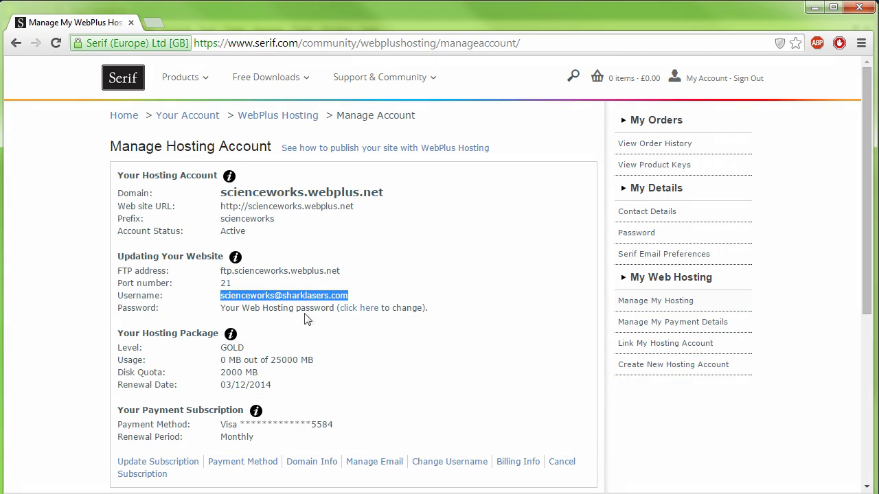
key(alt+Tab)
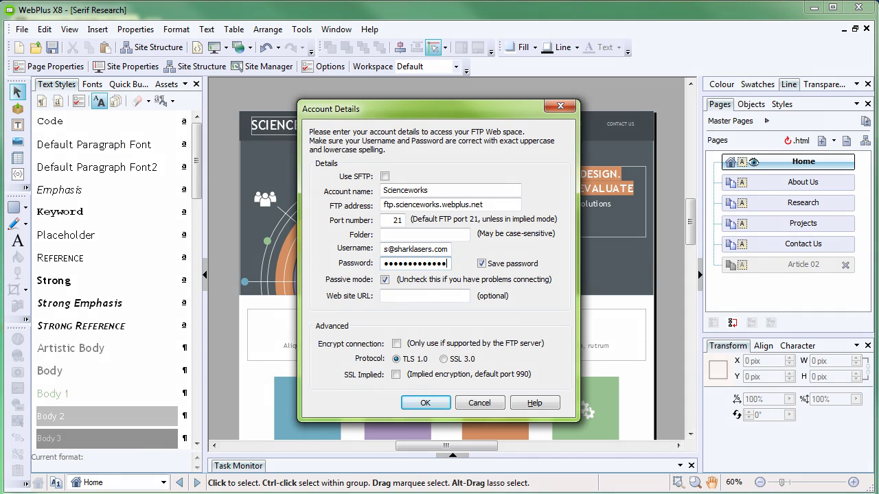
key(alt+Tab)
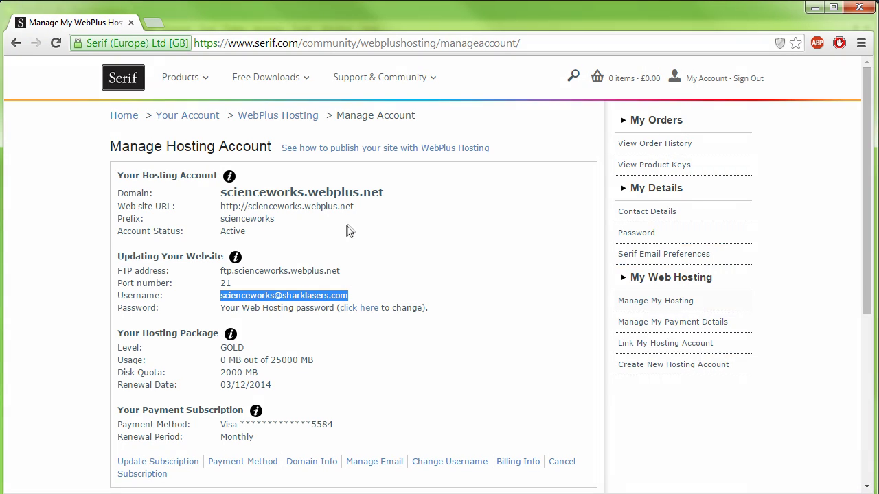
drag(354, 206, 222, 209)
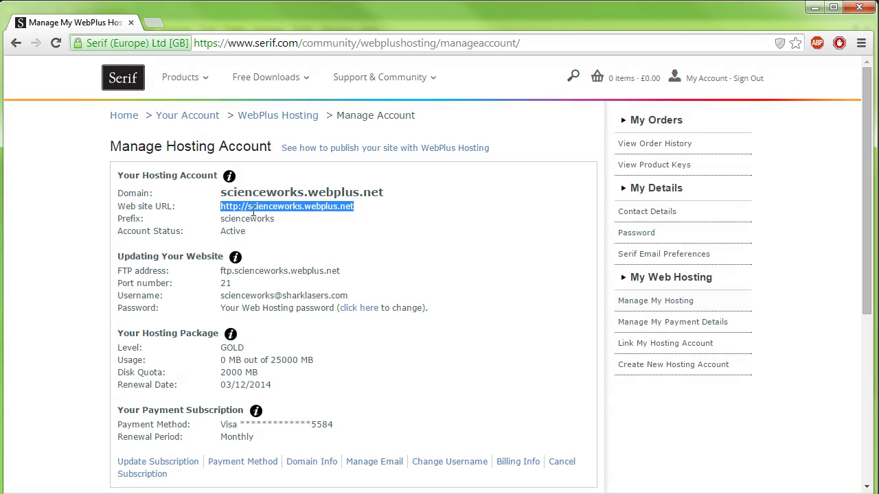
key(ctrl+c)
key(alt+Tab)
click(418, 296)
key(ctrl+v)
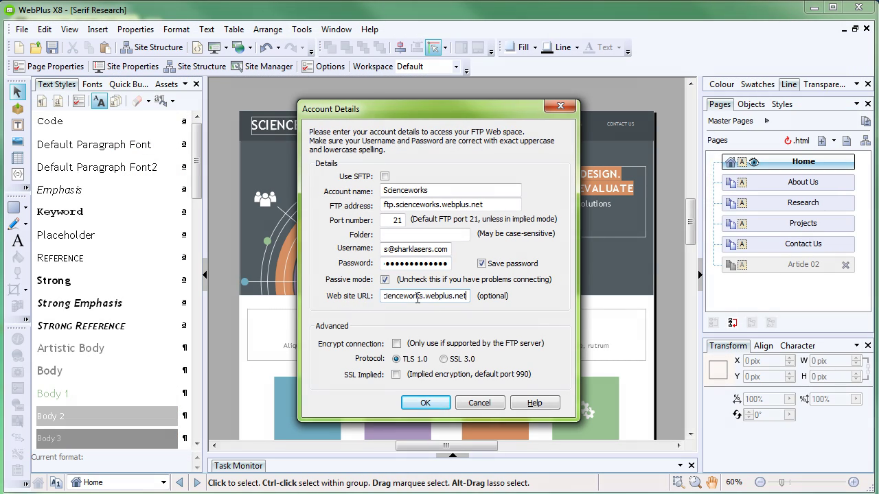
click(431, 403)
Step: Test the connection to the Scienceworks FTP server, dismissing the result and failed retries
drag(431, 218, 437, 123)
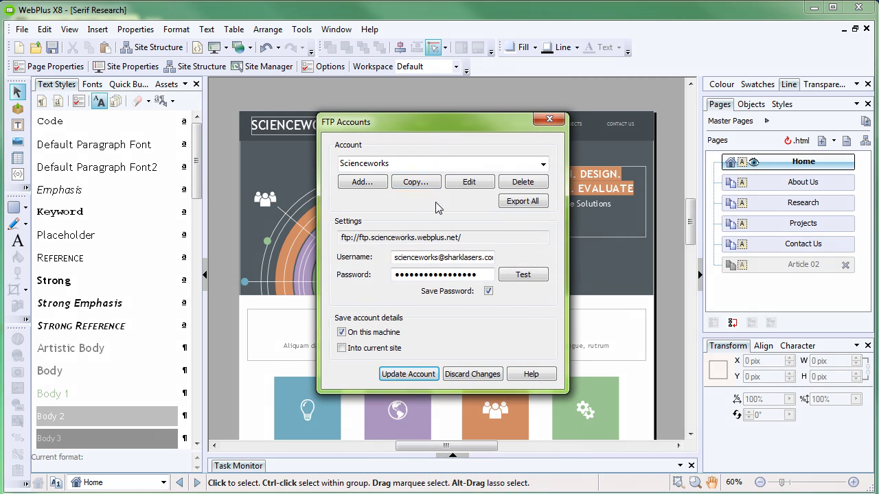
click(515, 274)
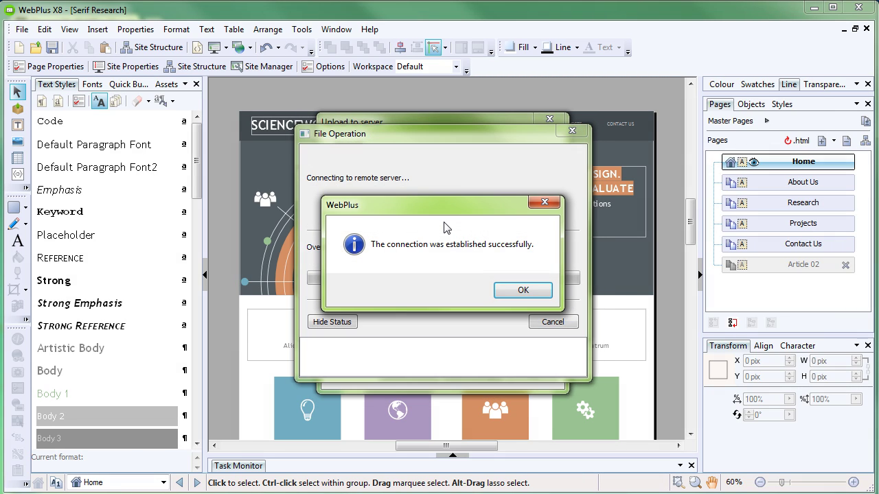
click(523, 291)
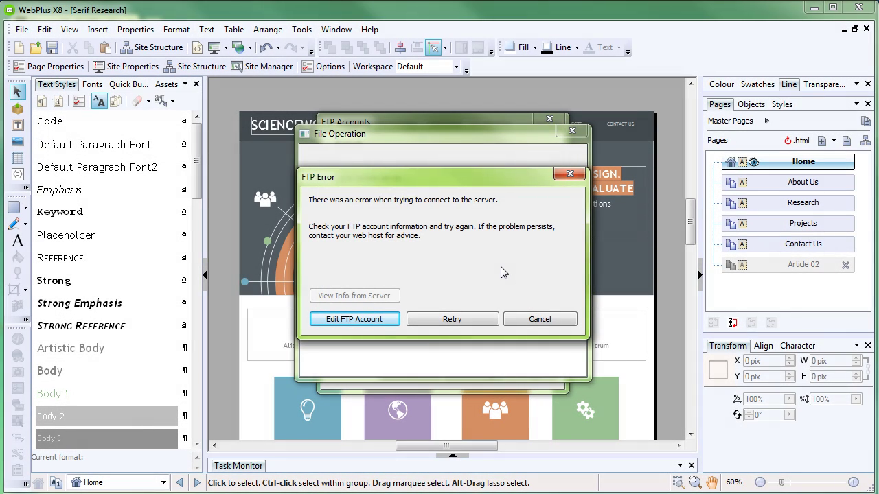
click(437, 317)
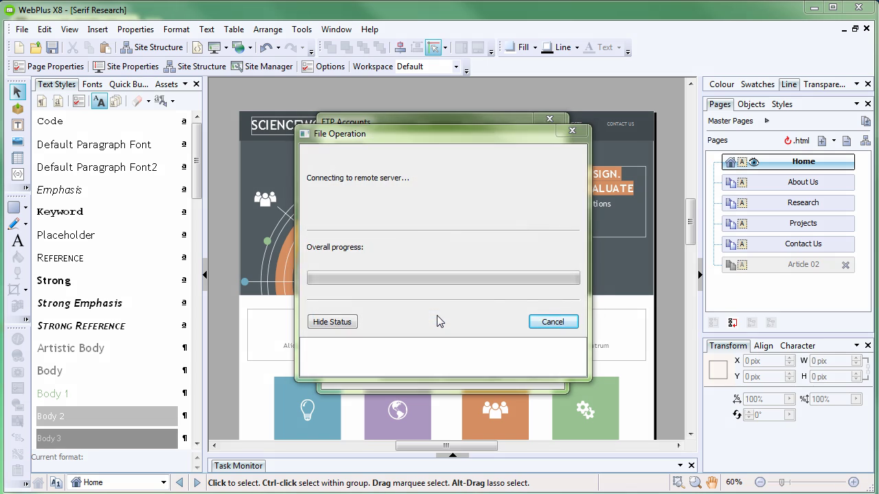
click(439, 318)
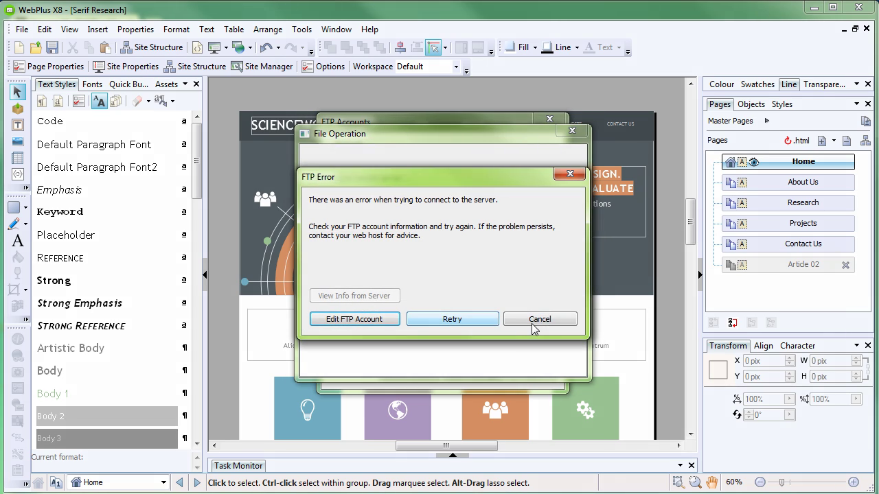
click(549, 321)
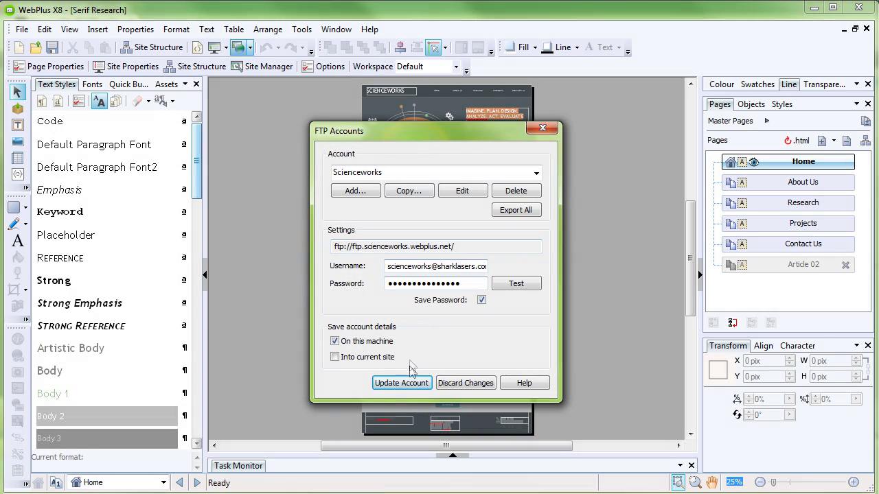
Step: Save the updated Scienceworks FTP account and accept the publishing options
click(401, 383)
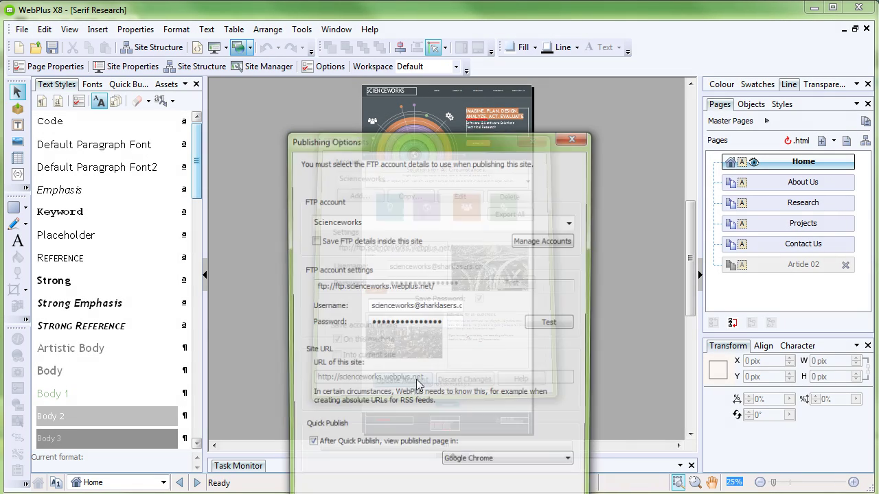
drag(443, 147, 442, 53)
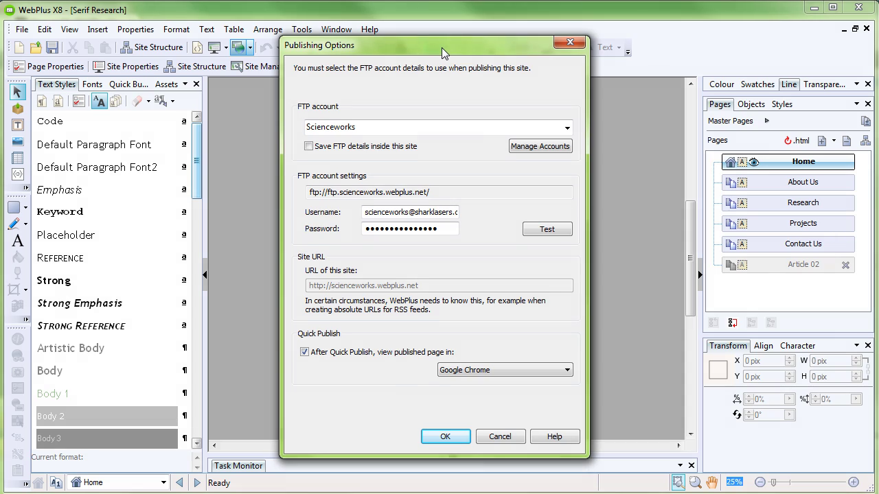
click(446, 441)
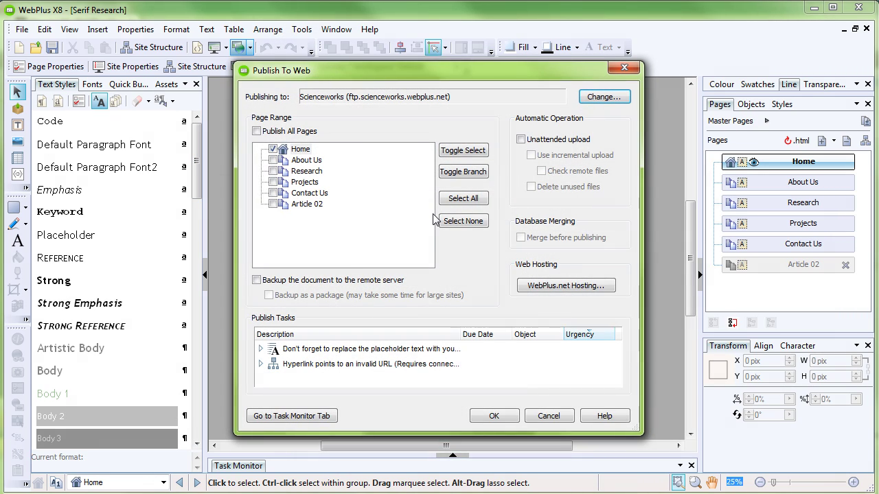
Step: Upload all 98 site files to ftp.scienceworks.webplus.net and close the finished upload status
click(495, 416)
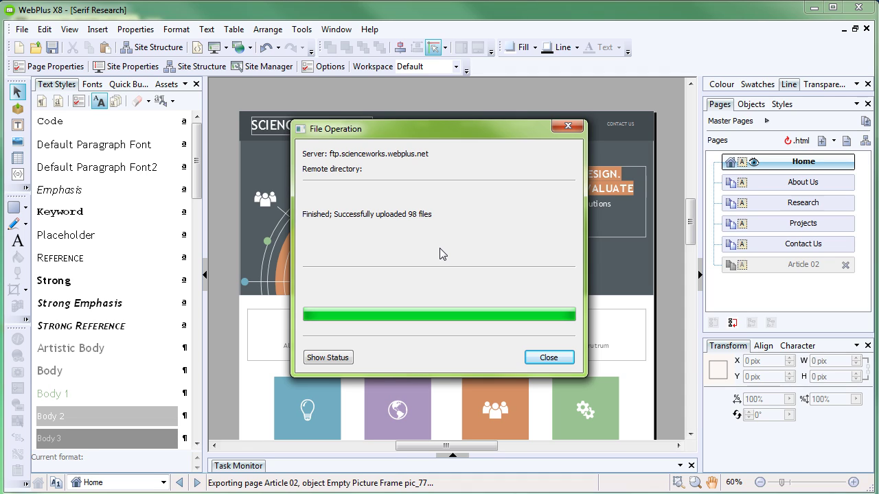
click(548, 357)
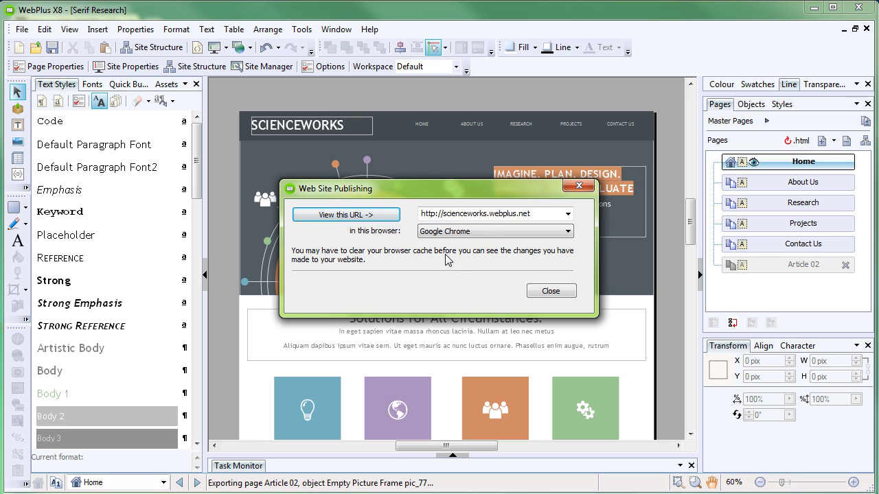
click(371, 215)
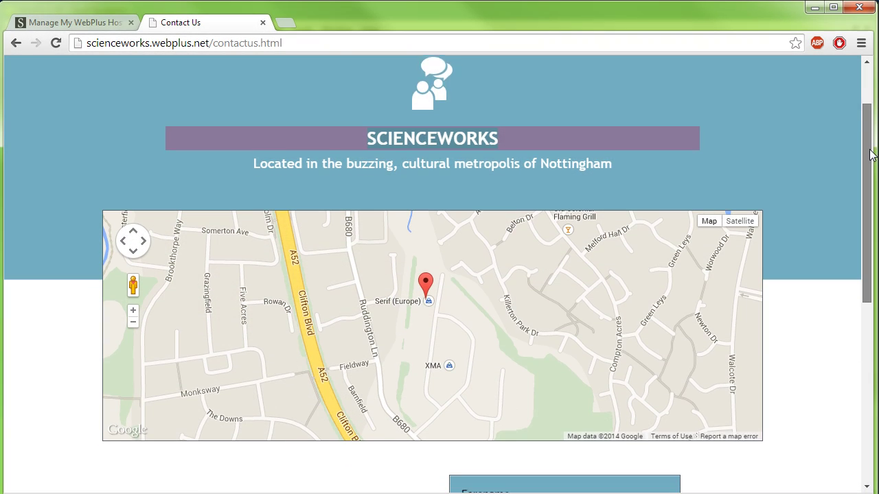
scroll(869, 206, down, 3)
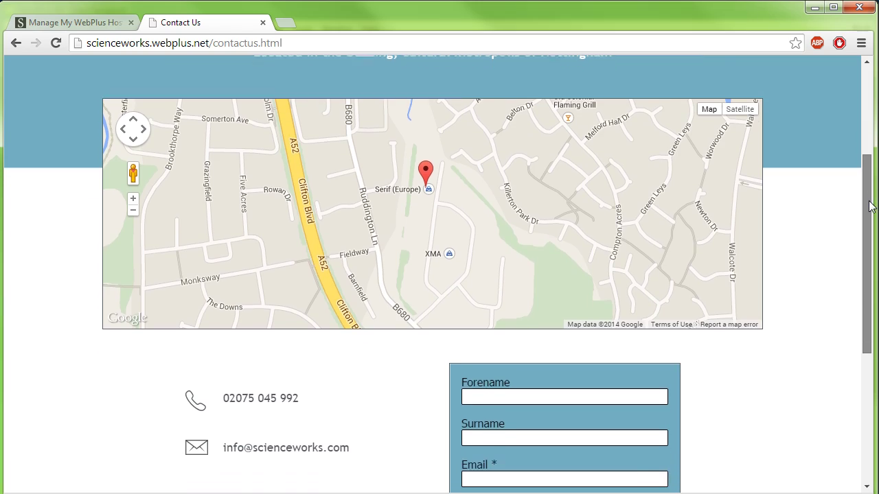
scroll(869, 206, down, 1)
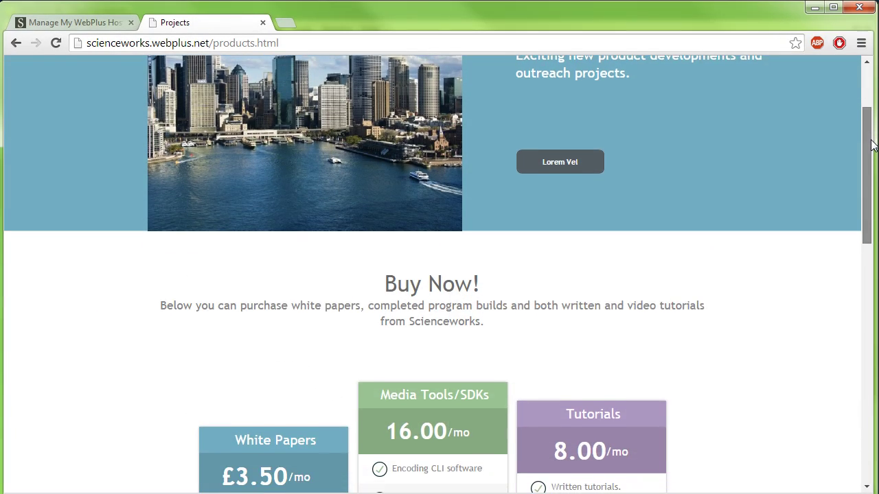
scroll(875, 168, down, 2)
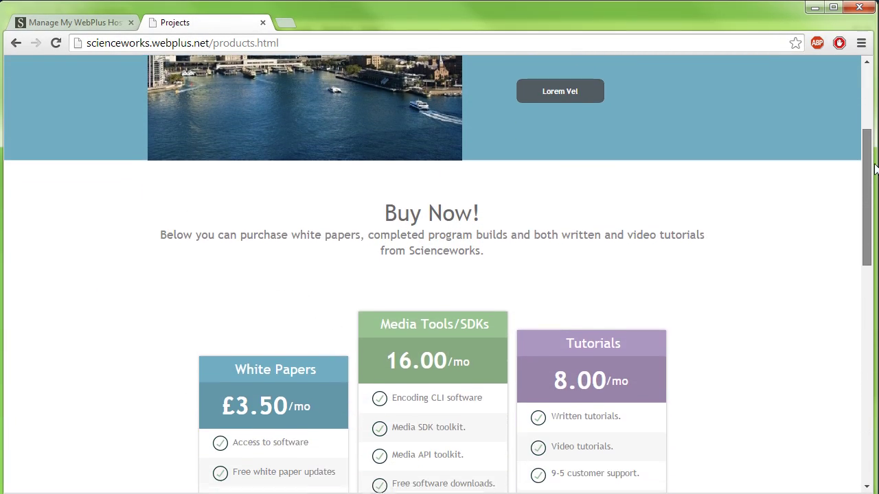
scroll(875, 169, down, 1)
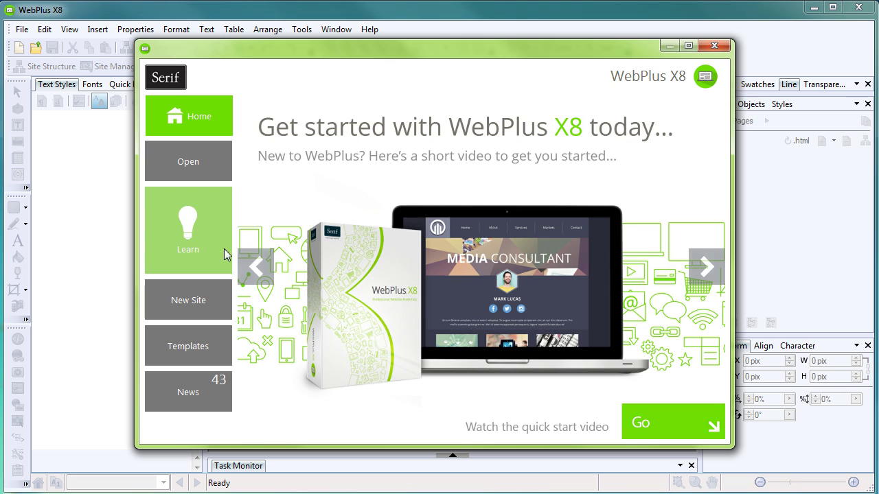
click(197, 250)
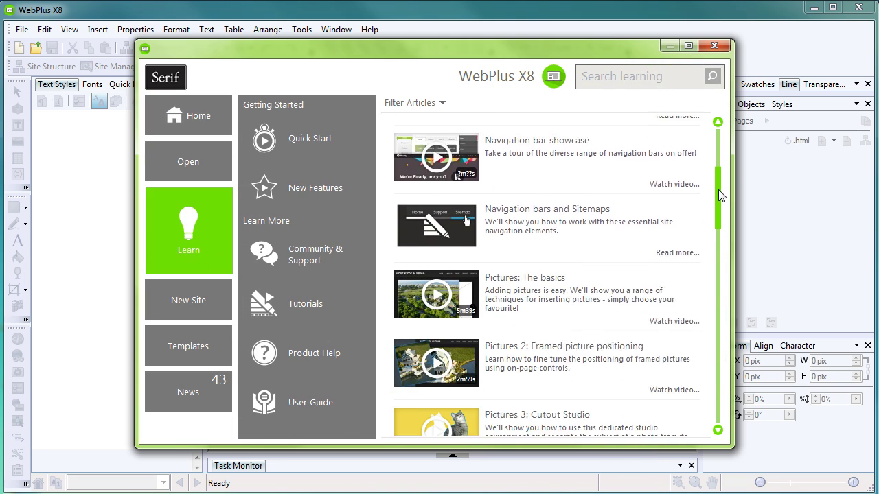